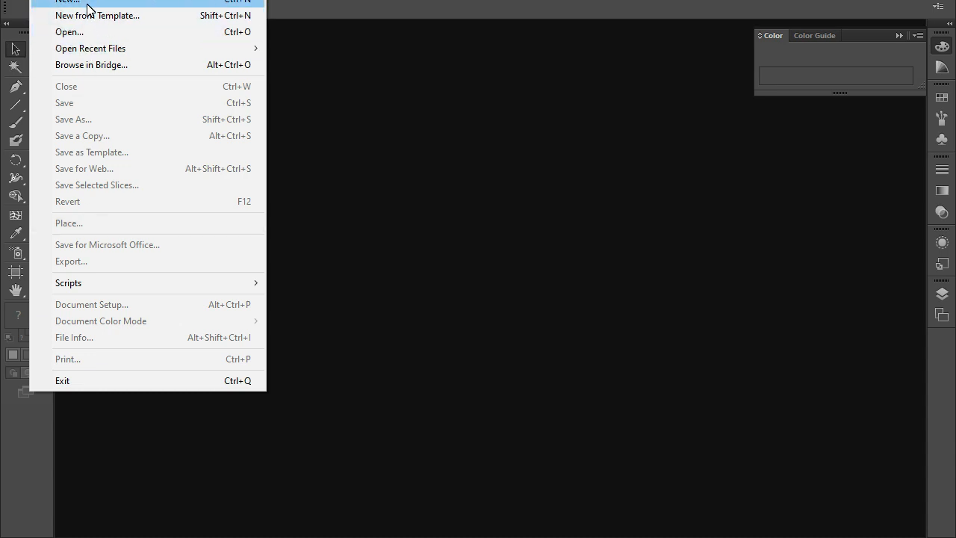
Open the hummingbird logo image f2a9fae9ef1e4269e80e2398b0da23e3.jpg as the tracing reference and leave it deselected
{"action": "left_click", "coordinate": [96, 32]}
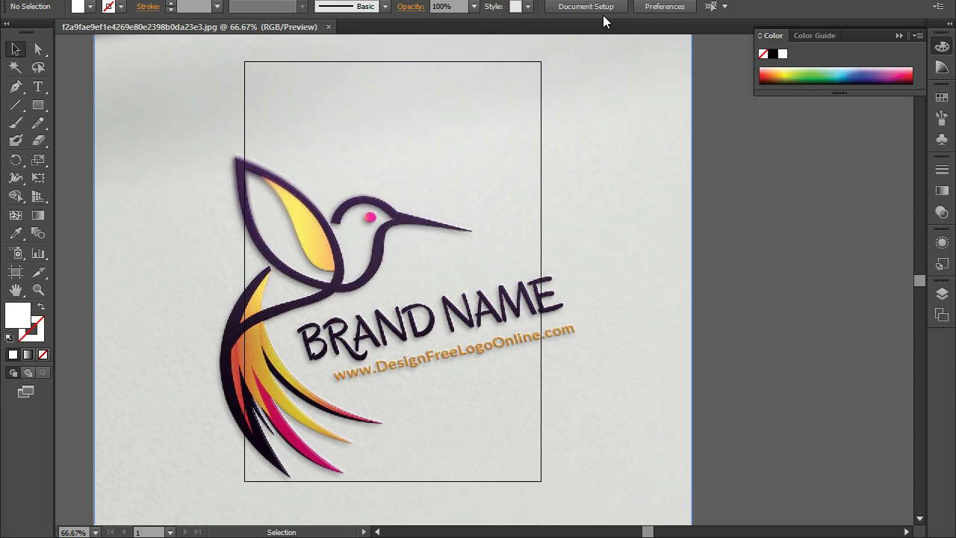
{"action": "left_click", "coordinate": [381, 252]}
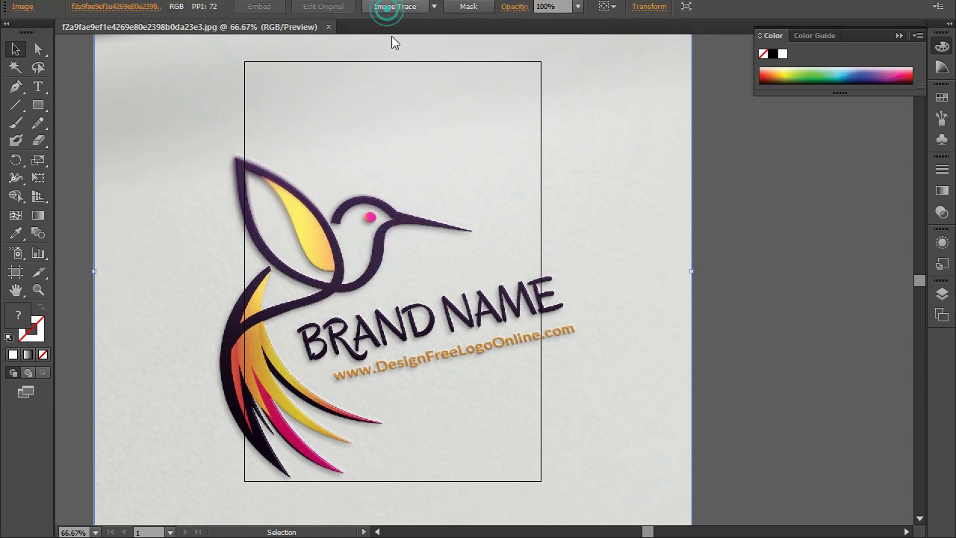
{"action": "key", "text": "ctrl+shift+a"}
Start a Pen path at the tail's upper tip, tracing its outer curve with no fill and a black stroke
{"action": "key", "text": "p"}
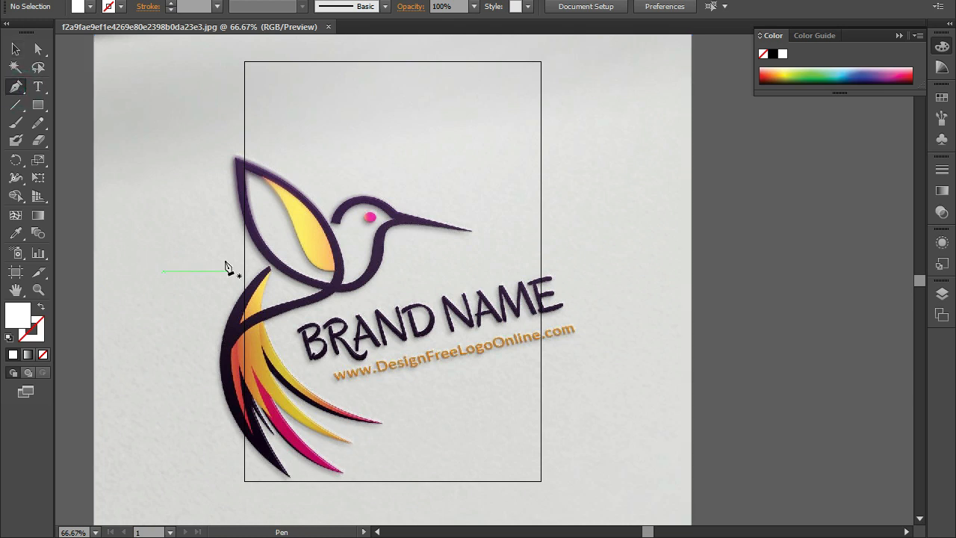
{"action": "scroll", "coordinate": [271, 273], "scroll_direction": "up", "scroll_amount": 2}
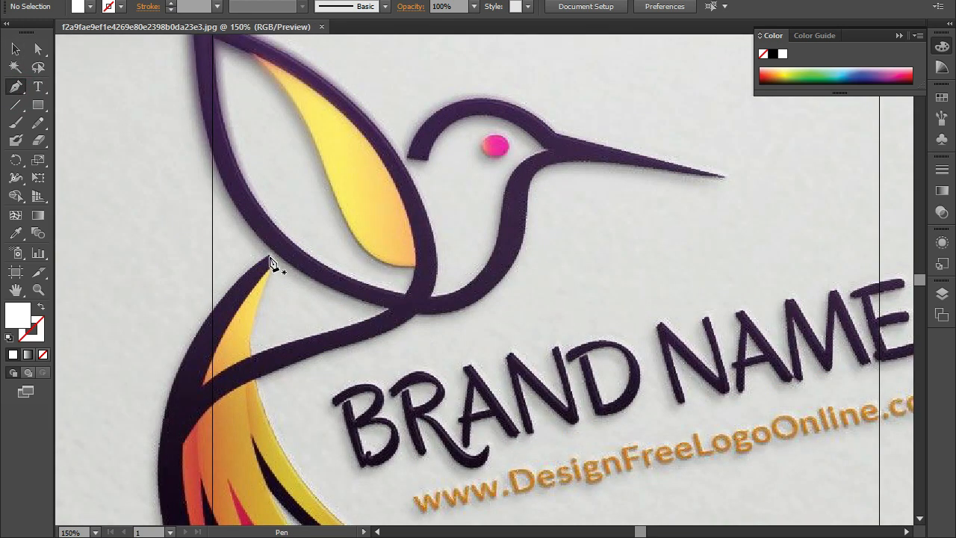
{"action": "left_click", "coordinate": [271, 262]}
{"action": "left_click_drag", "start_coordinate": [162, 441], "coordinate": [141, 440]}
{"action": "left_click", "coordinate": [160, 302]}
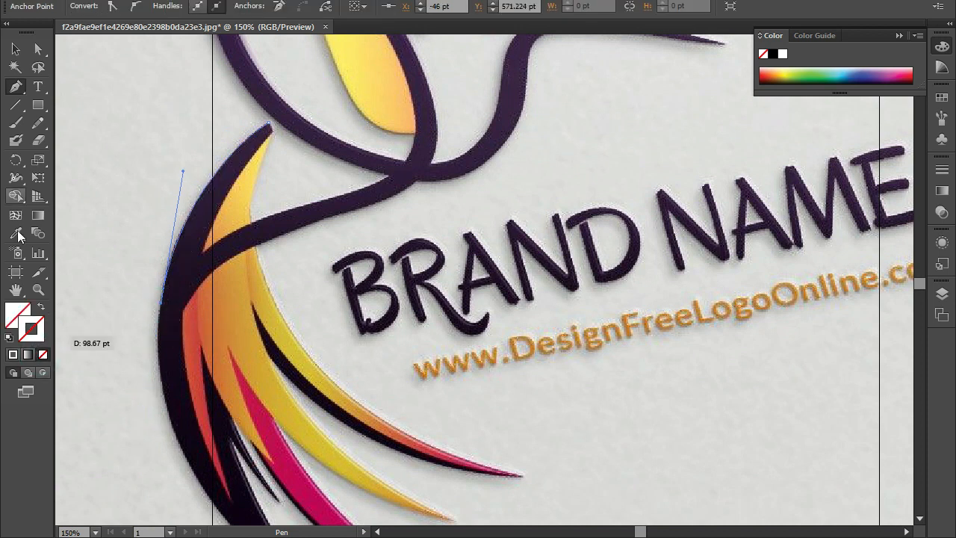
{"action": "left_click", "coordinate": [773, 54]}
{"action": "left_click", "coordinate": [173, 427]}
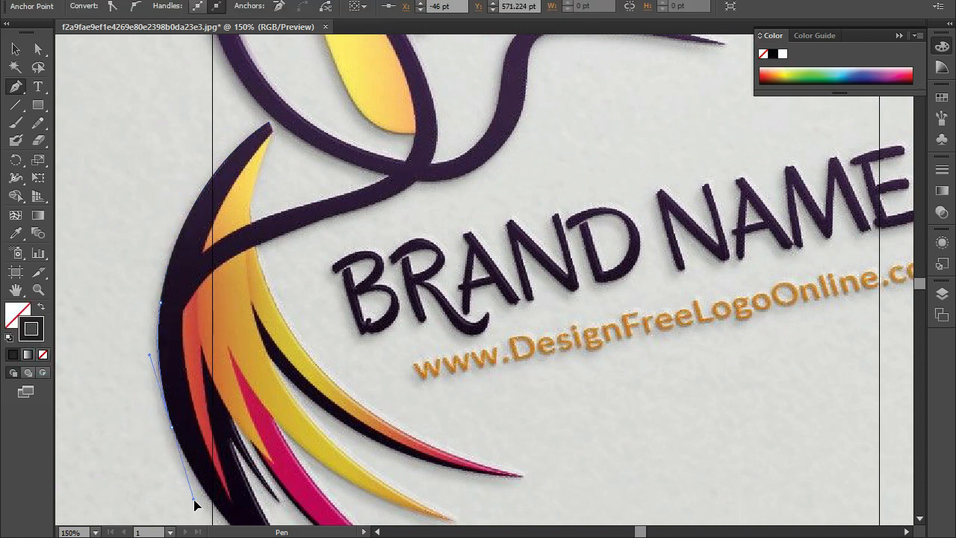
Continue the tail path around the lowest dark feather and the thin black sliver beside it
{"action": "scroll", "coordinate": [180, 436], "scroll_direction": "down", "scroll_amount": 5}
{"action": "left_click_drag", "start_coordinate": [314, 442], "coordinate": [431, 515]}
{"action": "left_click_drag", "start_coordinate": [229, 284], "coordinate": [224, 246]}
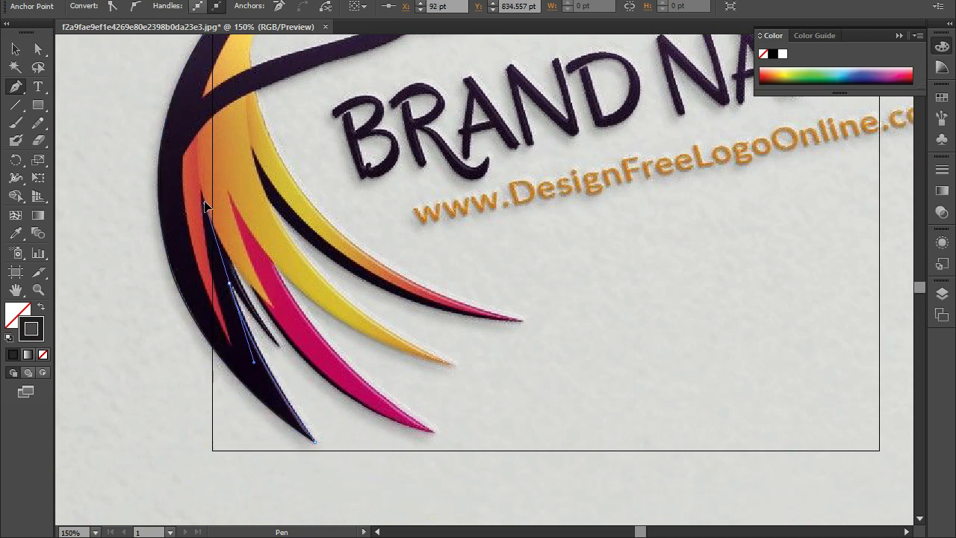
{"action": "left_click", "coordinate": [229, 283]}
{"action": "mouse_move", "coordinate": [278, 348]}
{"action": "left_mouse_down"}
{"action": "mouse_move", "coordinate": [294, 358]}
{"action": "mouse_move", "coordinate": [281, 356]}
{"action": "left_mouse_up"}
{"action": "left_click_drag", "start_coordinate": [261, 302], "coordinate": [227, 252]}
Continue the tail path around the tips of the magenta feather and the long yellow feather
{"action": "mouse_move", "coordinate": [432, 431]}
{"action": "left_mouse_down"}
{"action": "mouse_move", "coordinate": [416, 453]}
{"action": "mouse_move", "coordinate": [435, 433]}
{"action": "mouse_move", "coordinate": [565, 466]}
{"action": "mouse_move", "coordinate": [529, 433]}
{"action": "mouse_move", "coordinate": [550, 450]}
{"action": "left_mouse_up"}
{"action": "left_click", "coordinate": [434, 432]}
{"action": "left_click_drag", "start_coordinate": [277, 267], "coordinate": [236, 181]}
{"action": "left_click_drag", "start_coordinate": [215, 150], "coordinate": [234, 215]}
{"action": "left_click_drag", "start_coordinate": [455, 365], "coordinate": [565, 380]}
{"action": "left_click", "coordinate": [455, 365]}
{"action": "left_click_drag", "start_coordinate": [271, 204], "coordinate": [202, 78]}
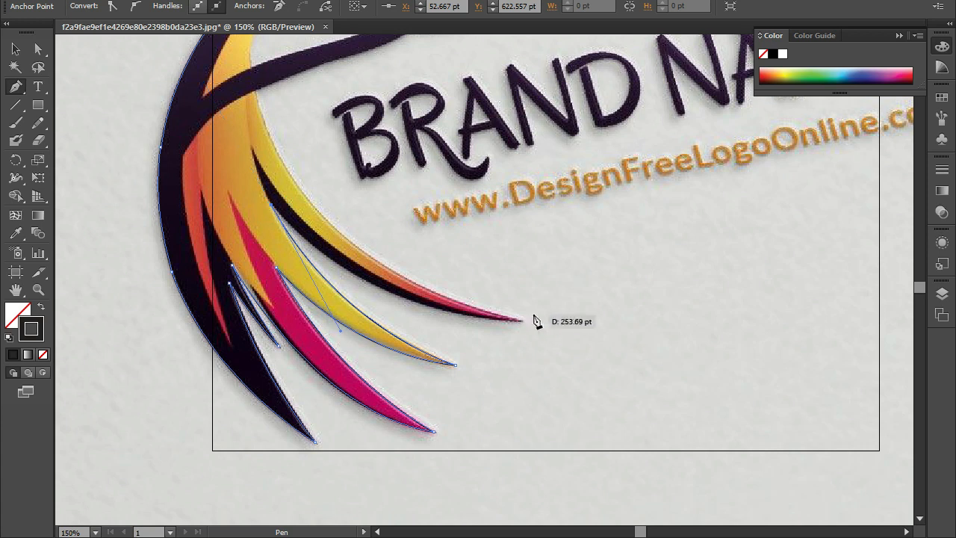
Trace the outermost tail feather back up to the starting point, close the tail outline and deselect it
{"action": "left_click_drag", "start_coordinate": [522, 320], "coordinate": [690, 329]}
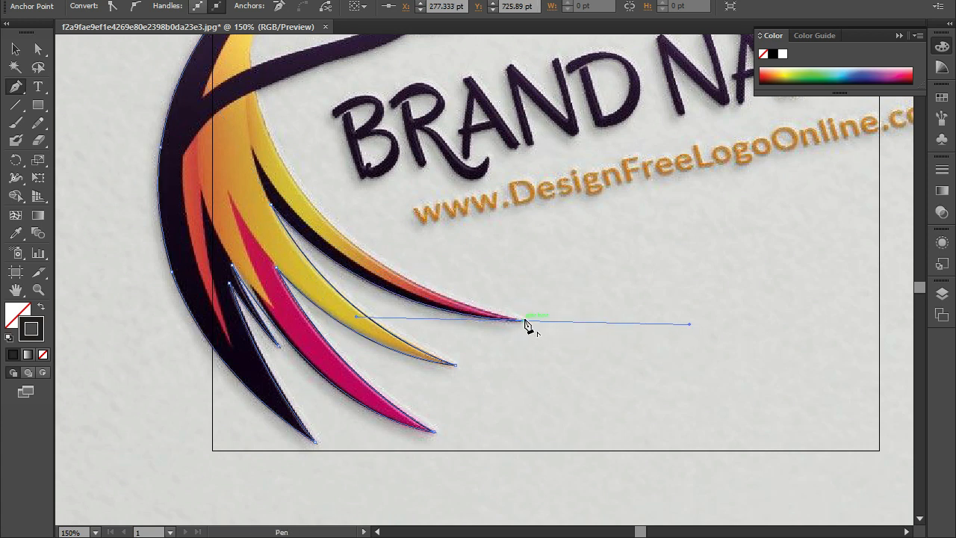
{"action": "scroll", "coordinate": [309, 187], "scroll_direction": "up", "scroll_amount": 5}
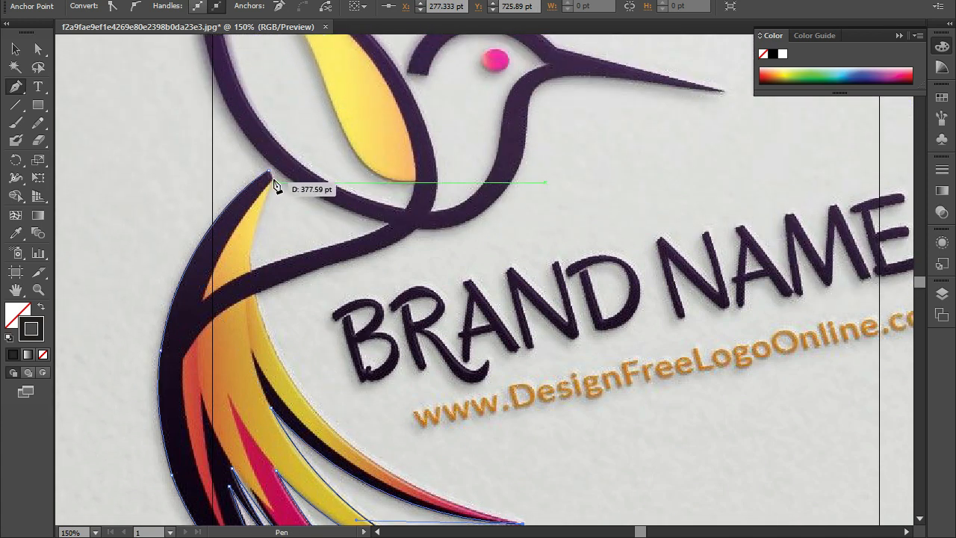
{"action": "scroll", "coordinate": [283, 120], "scroll_direction": "up", "scroll_amount": 5}
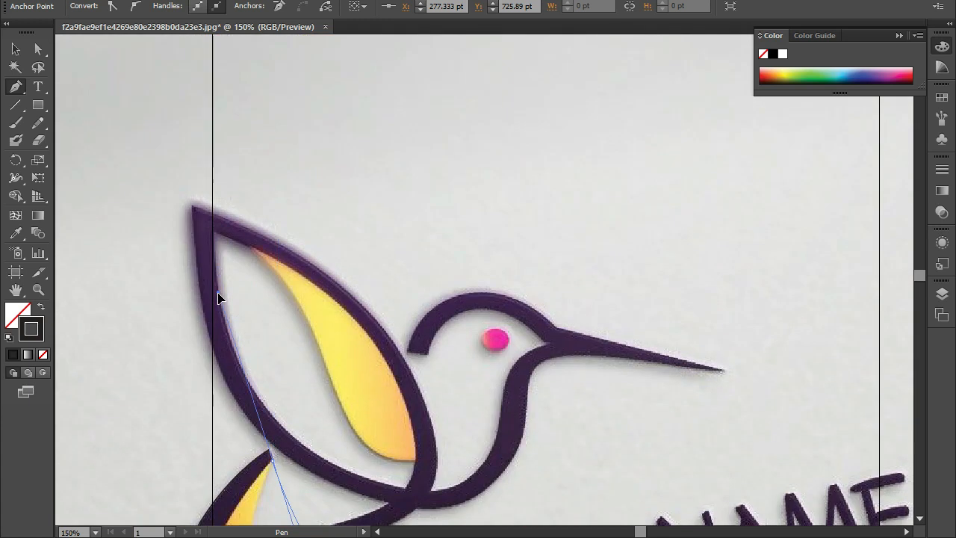
{"action": "scroll", "coordinate": [224, 299], "scroll_direction": "down", "scroll_amount": 3}
{"action": "left_click_drag", "start_coordinate": [252, 349], "coordinate": [265, 332]}
{"action": "mouse_move", "coordinate": [320, 463]}
{"action": "left_mouse_down"}
{"action": "mouse_move", "coordinate": [332, 477]}
{"action": "mouse_move", "coordinate": [323, 469]}
{"action": "left_mouse_up"}
{"action": "left_click", "coordinate": [240, 384], "text": "ctrl"}
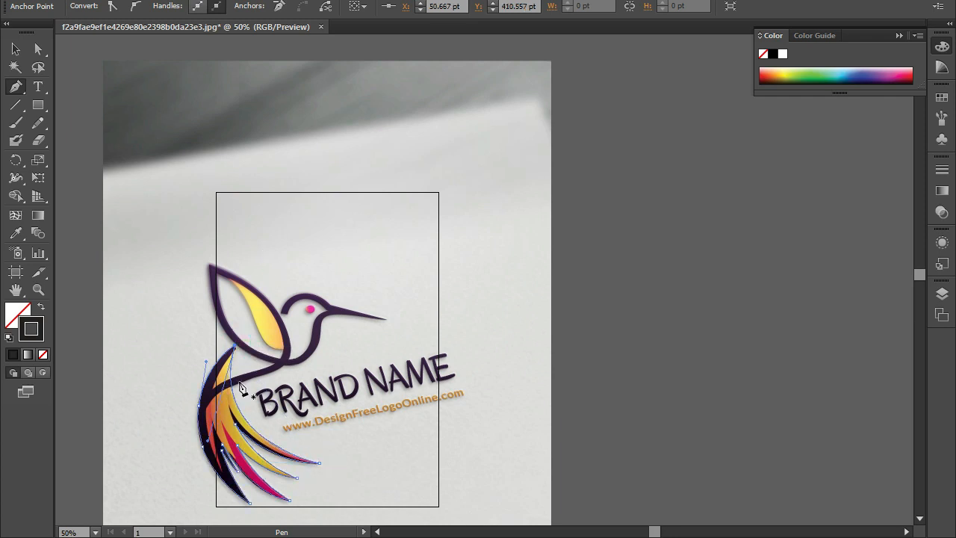
{"action": "key", "text": "v"}
{"action": "left_click", "coordinate": [97, 227]}
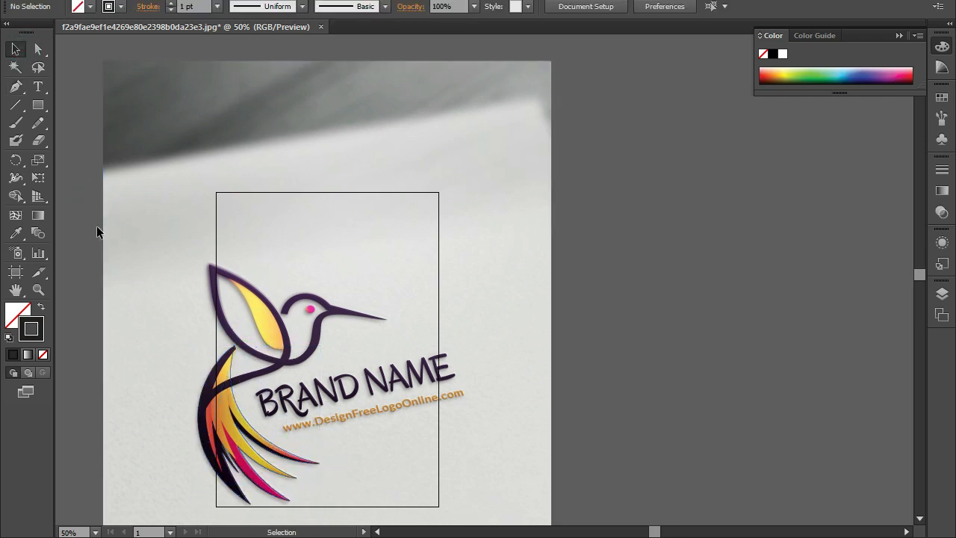
{"action": "left_click", "coordinate": [267, 442]}
{"action": "left_click", "coordinate": [69, 410]}
Trace the inner orange and red feather area of the tail as a separate closed Pen path
{"action": "left_click", "coordinate": [16, 86]}
{"action": "left_click", "coordinate": [233, 350]}
{"action": "left_click_drag", "start_coordinate": [223, 473], "coordinate": [264, 318]}
{"action": "left_click", "coordinate": [213, 193]}
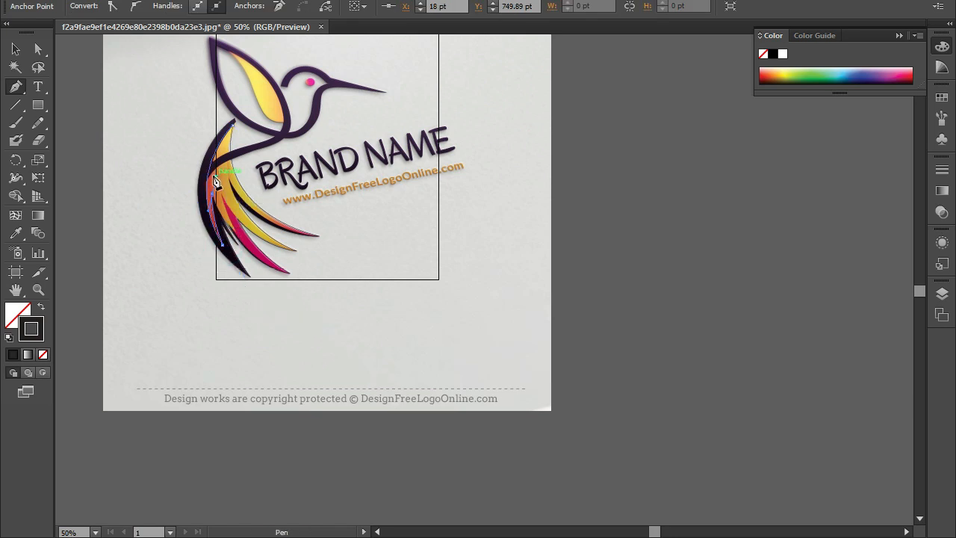
{"action": "left_click_drag", "start_coordinate": [241, 256], "coordinate": [239, 129]}
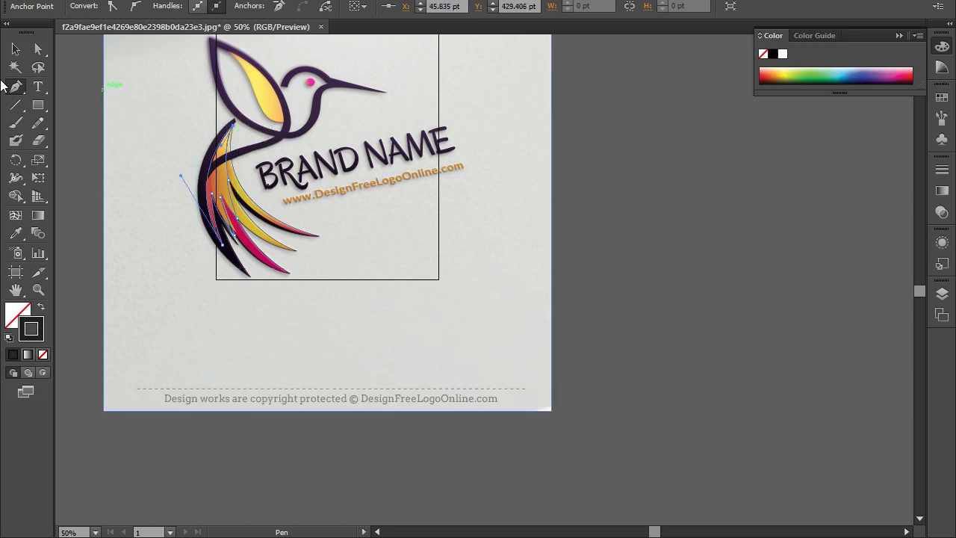
{"action": "key", "text": "v"}
{"action": "left_click", "coordinate": [229, 257]}
Trace the outer contour of the body band, wing, breast and beak with the Pen tool
{"action": "key", "text": "p"}
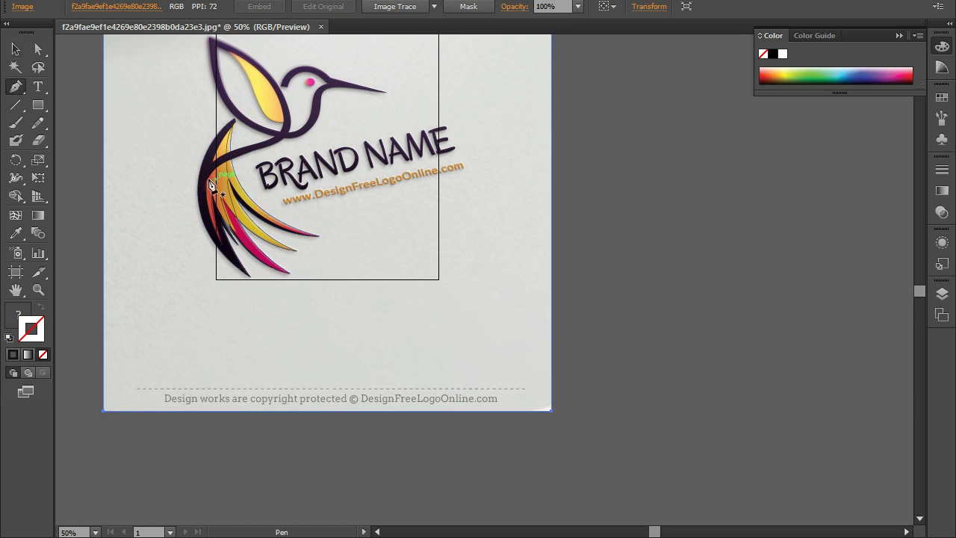
{"action": "left_click_drag", "start_coordinate": [265, 147], "coordinate": [284, 99]}
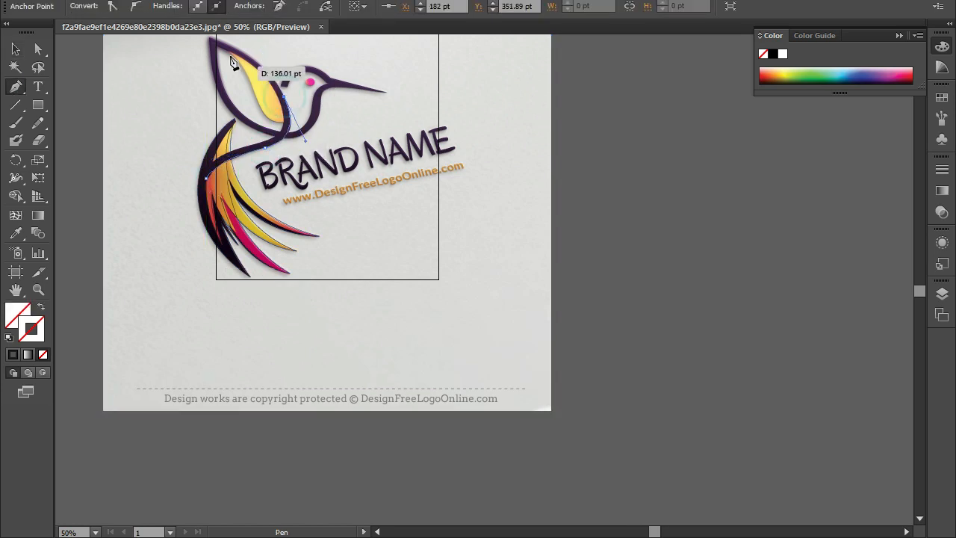
{"action": "scroll", "coordinate": [277, 75], "scroll_direction": "up", "scroll_amount": 3}
{"action": "left_click_drag", "start_coordinate": [208, 179], "coordinate": [153, 158]}
{"action": "left_click", "coordinate": [208, 179]}
{"action": "left_click_drag", "start_coordinate": [274, 279], "coordinate": [367, 240]}
{"action": "left_click", "coordinate": [320, 259]}
{"action": "left_click_drag", "start_coordinate": [384, 236], "coordinate": [330, 221]}
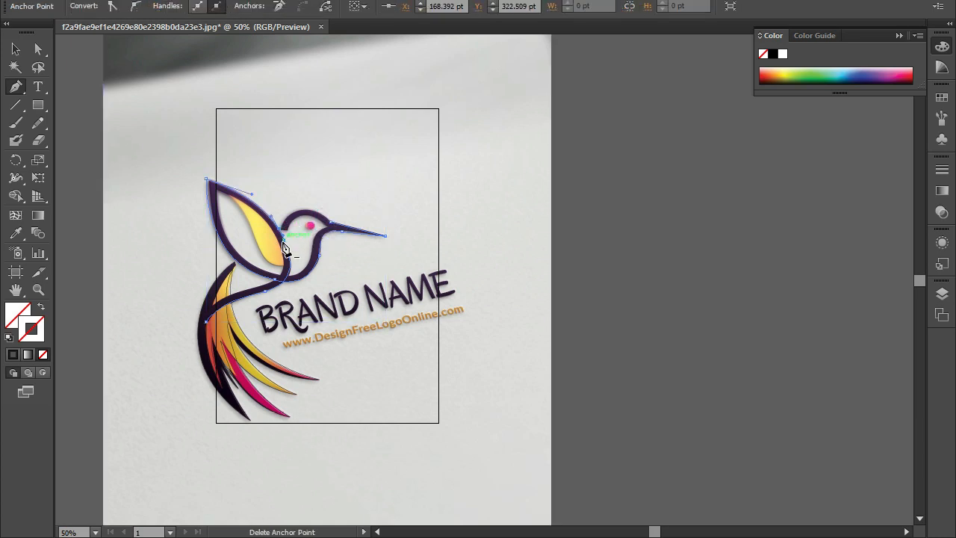
Continue the body path over the head, along the inner edges of head and breast, and down to the wing joint
{"action": "scroll", "coordinate": [285, 249], "scroll_direction": "up", "scroll_amount": 2}
{"action": "left_click_drag", "start_coordinate": [280, 217], "coordinate": [251, 293]}
{"action": "left_click_drag", "start_coordinate": [375, 214], "coordinate": [432, 269]}
{"action": "left_click", "coordinate": [372, 215]}
{"action": "left_click_drag", "start_coordinate": [338, 345], "coordinate": [337, 345]}
{"action": "key", "text": "ctrl+z"}
{"action": "left_click", "coordinate": [346, 241]}
{"action": "left_click_drag", "start_coordinate": [334, 282], "coordinate": [309, 313]}
{"action": "left_click", "coordinate": [294, 309]}
{"action": "left_click", "coordinate": [298, 309]}
{"action": "left_click", "coordinate": [297, 314]}
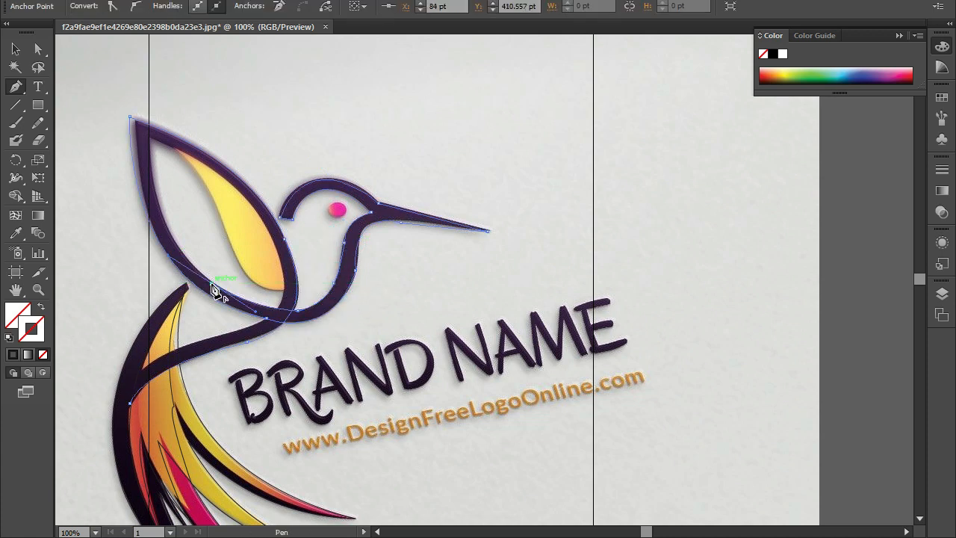
Trace the wing's inner edge and the upper edge of the tail band, and close the body outline
{"action": "scroll", "coordinate": [145, 53], "scroll_direction": "up", "scroll_amount": 4}
{"action": "left_click", "coordinate": [147, 187]}
{"action": "left_click", "coordinate": [130, 275]}
{"action": "left_click_drag", "start_coordinate": [262, 380], "coordinate": [309, 431]}
{"action": "scroll", "coordinate": [261, 382], "scroll_direction": "down", "scroll_amount": 3}
{"action": "left_click_drag", "start_coordinate": [283, 340], "coordinate": [138, 421]}
{"action": "left_click", "coordinate": [147, 402]}
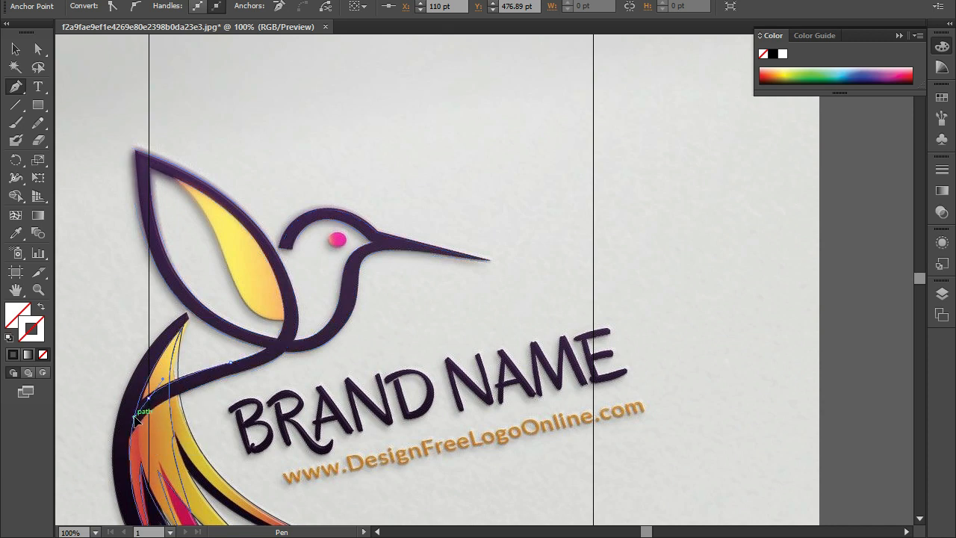
{"action": "left_click", "coordinate": [130, 434]}
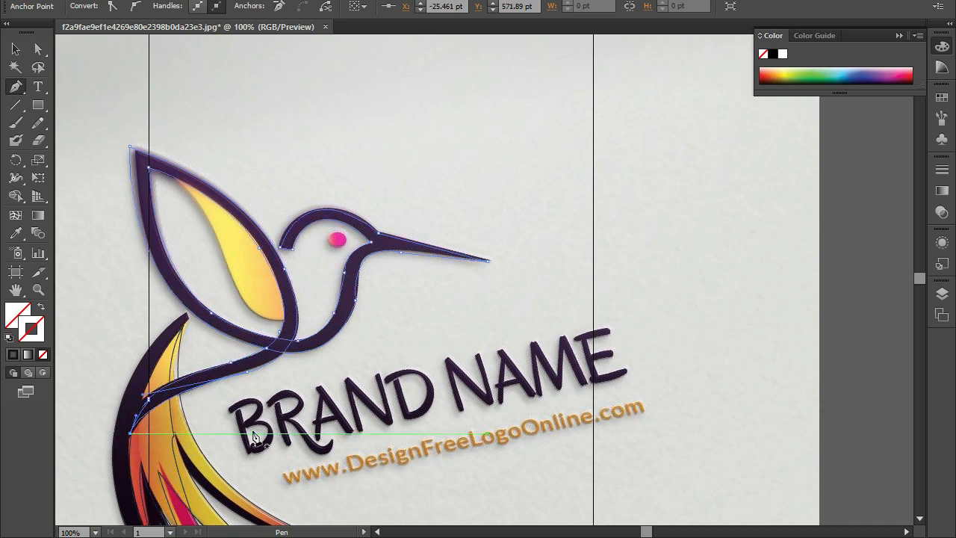
Trace the yellow feather inside the wing as a closed Pen path
{"action": "left_click", "coordinate": [286, 324]}
{"action": "left_click", "coordinate": [241, 303]}
{"action": "key", "text": "ctrl+z"}
{"action": "left_click", "coordinate": [280, 322]}
{"action": "left_click", "coordinate": [234, 283]}
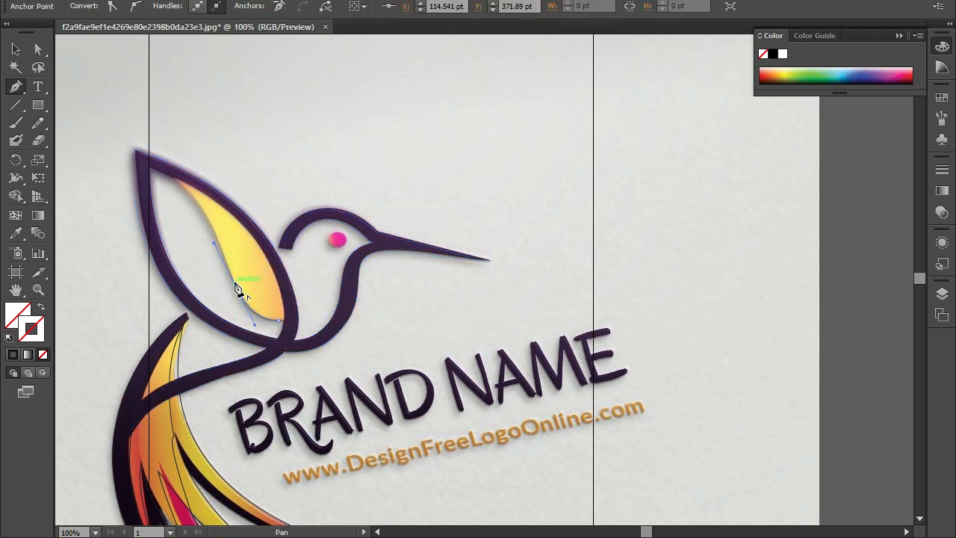
{"action": "left_click_drag", "start_coordinate": [151, 159], "coordinate": [150, 153]}
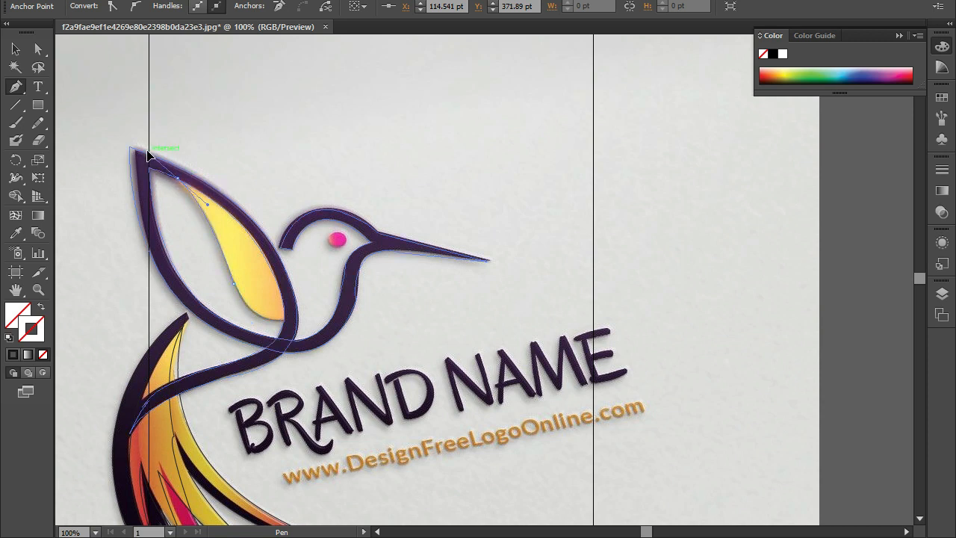
{"action": "left_click_drag", "start_coordinate": [288, 323], "coordinate": [261, 379]}
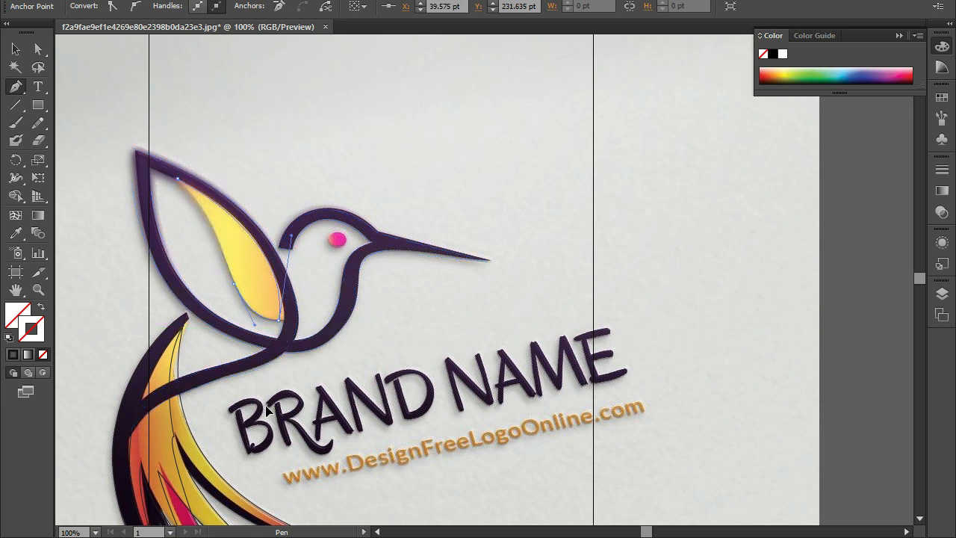
Apply a black stroke to the wing feather path and the body outline
{"action": "left_click", "coordinate": [13, 49]}
{"action": "left_click", "coordinate": [356, 128]}
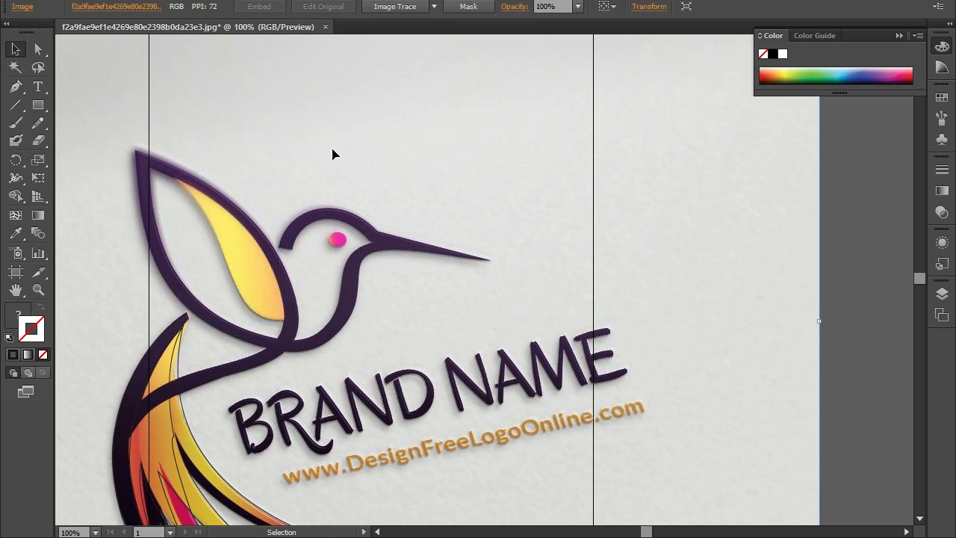
{"action": "left_click", "coordinate": [228, 272]}
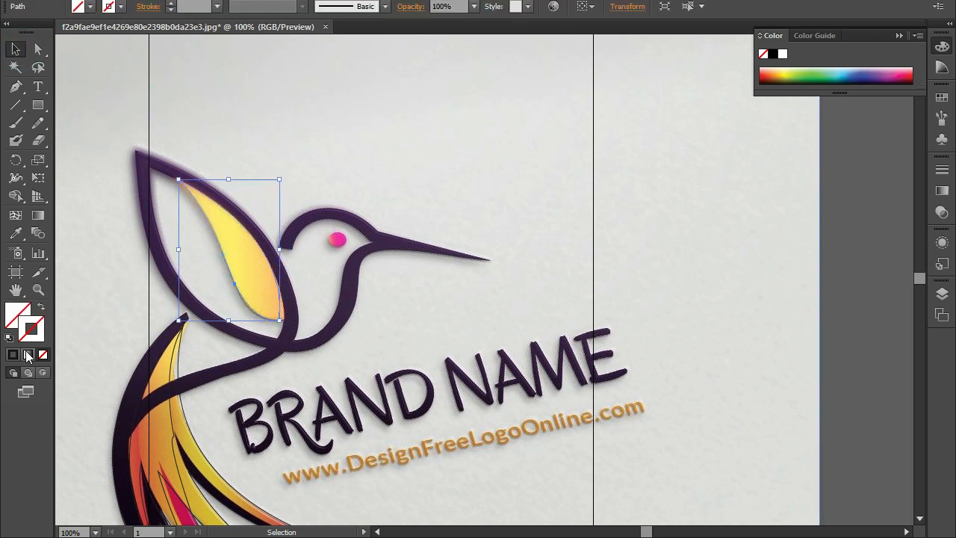
{"action": "left_click", "coordinate": [187, 380]}
{"action": "left_click", "coordinate": [440, 115]}
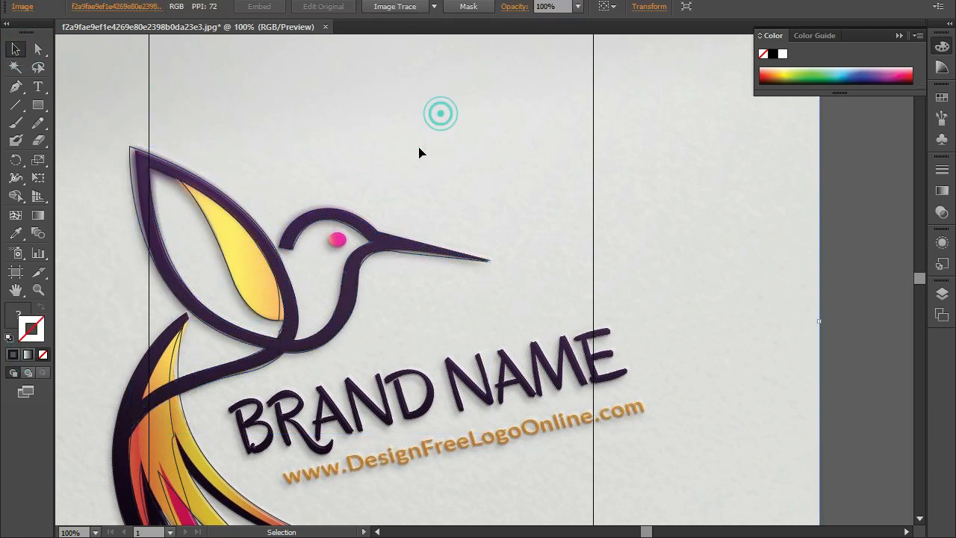
Draw an ellipse over the bird's pink eye and give it a black stroke
{"action": "left_click_drag", "start_coordinate": [38, 105], "coordinate": [103, 141]}
{"action": "left_click_drag", "start_coordinate": [337, 239], "coordinate": [349, 246]}
{"action": "key", "text": "v"}
{"action": "left_click", "coordinate": [384, 117]}
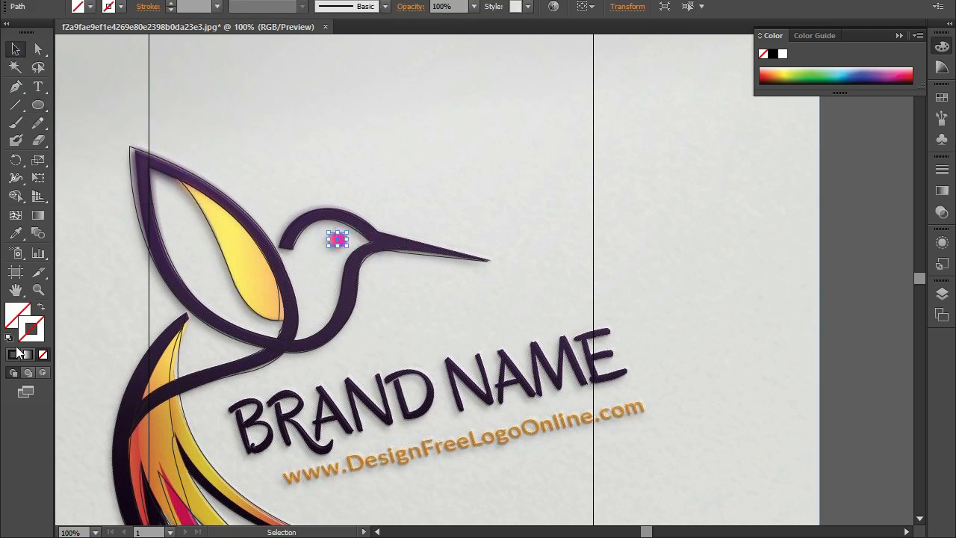
{"action": "left_click", "coordinate": [435, 191]}
Expand Layer 1 and hide the reference image
{"action": "left_click", "coordinate": [941, 296]}
{"action": "left_click", "coordinate": [792, 302]}
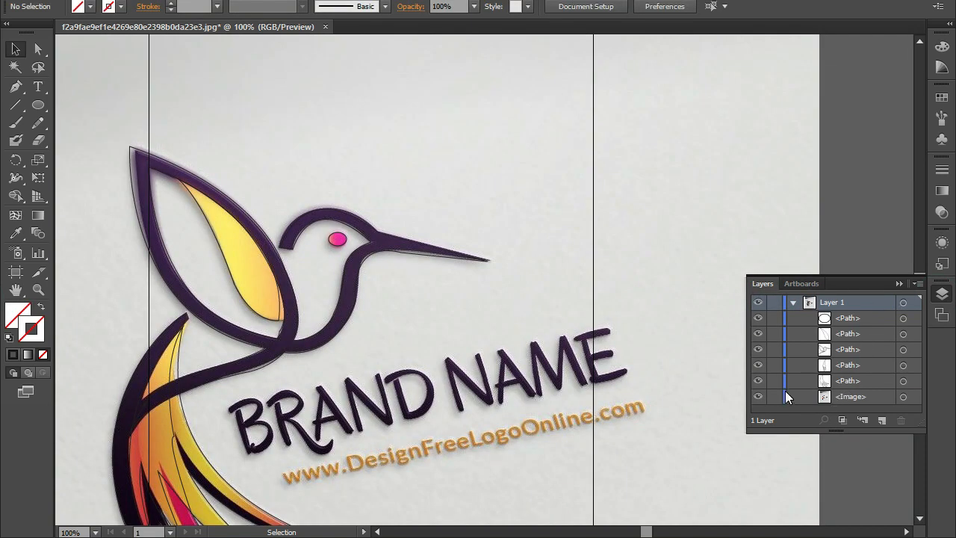
{"action": "left_click", "coordinate": [758, 396]}
Select all the traced paths and merge the body, wing border and tail regions with the Shape Builder tool
{"action": "left_click_drag", "start_coordinate": [86, 134], "coordinate": [397, 482]}
{"action": "left_click", "coordinate": [17, 195]}
{"action": "left_click", "coordinate": [294, 261]}
{"action": "left_click_drag", "start_coordinate": [316, 260], "coordinate": [274, 254]}
{"action": "left_click_drag", "start_coordinate": [145, 124], "coordinate": [184, 295]}
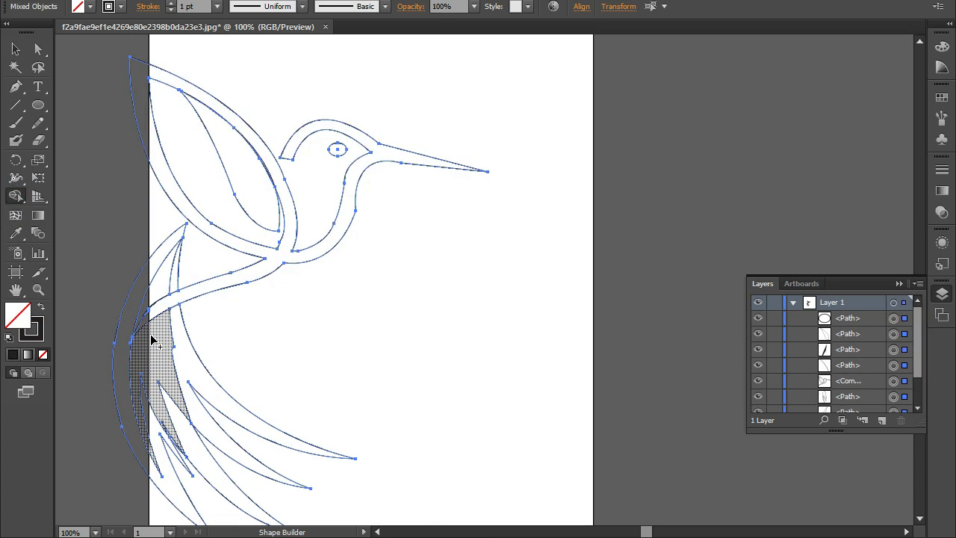
{"action": "mouse_move", "coordinate": [128, 347]}
{"action": "left_mouse_down"}
{"action": "mouse_move", "coordinate": [132, 330]}
{"action": "mouse_move", "coordinate": [284, 366]}
{"action": "left_mouse_up"}
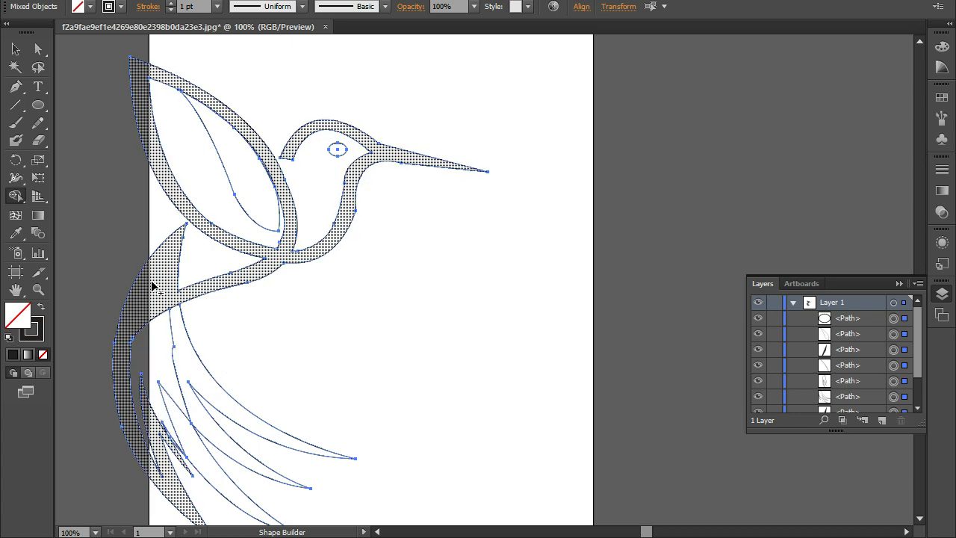
{"action": "key", "text": "v"}
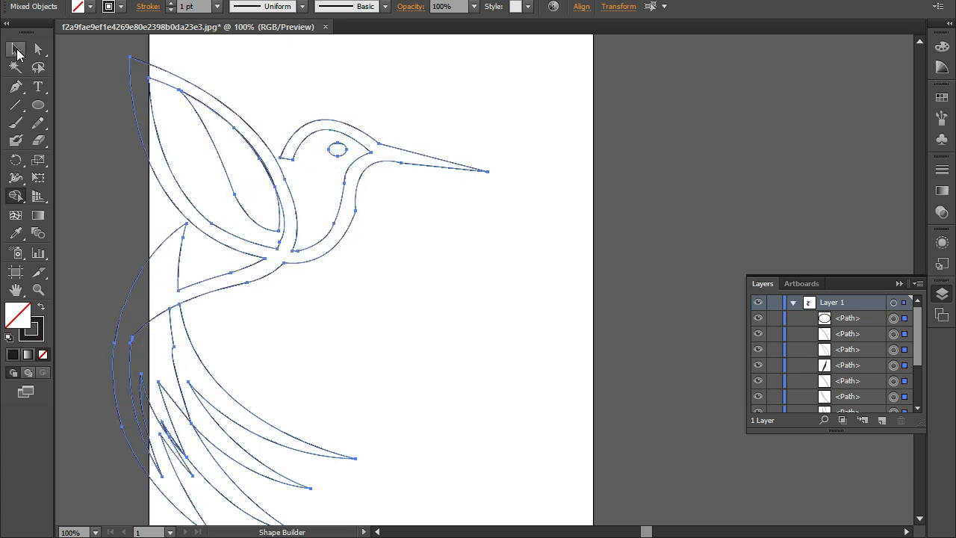
Fill all traced shapes with the dark tail colour sampled from the redisplayed reference image, and move the image beside the tracing
{"action": "scroll", "coordinate": [780, 418], "scroll_direction": "down", "scroll_amount": 5}
{"action": "left_click", "coordinate": [758, 404]}
{"action": "left_click", "coordinate": [18, 236]}
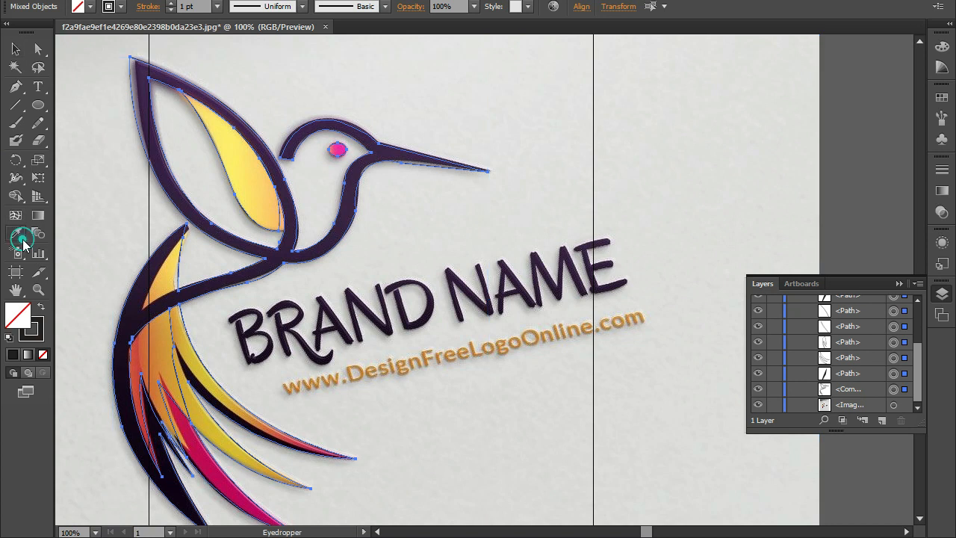
{"action": "left_click", "coordinate": [182, 475]}
{"action": "key", "text": "v"}
{"action": "left_click_drag", "start_coordinate": [447, 405], "coordinate": [509, 392]}
Fill the inner tail feather shape with the red sampled from the matching feather in the reference image
{"action": "left_click", "coordinate": [160, 421]}
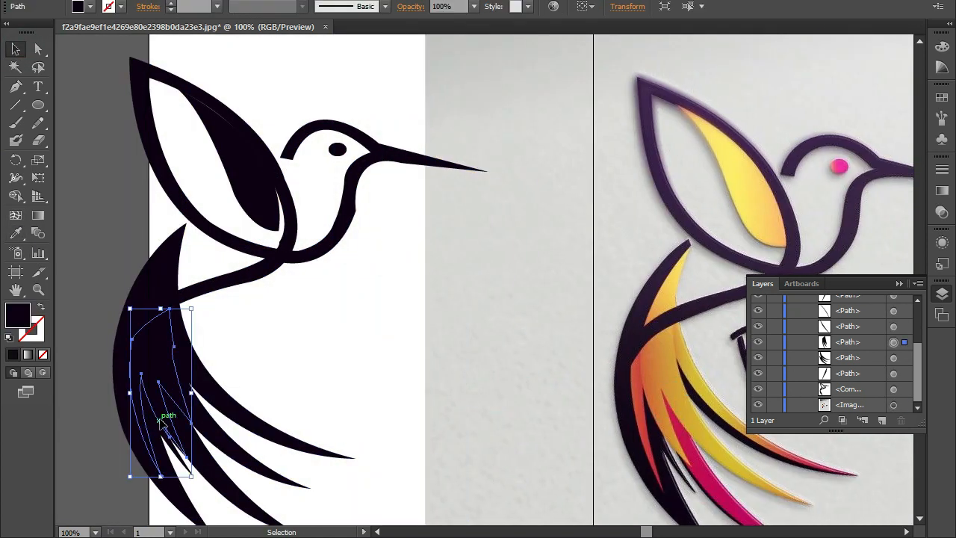
{"action": "key", "text": "i"}
{"action": "left_click", "coordinate": [647, 424]}
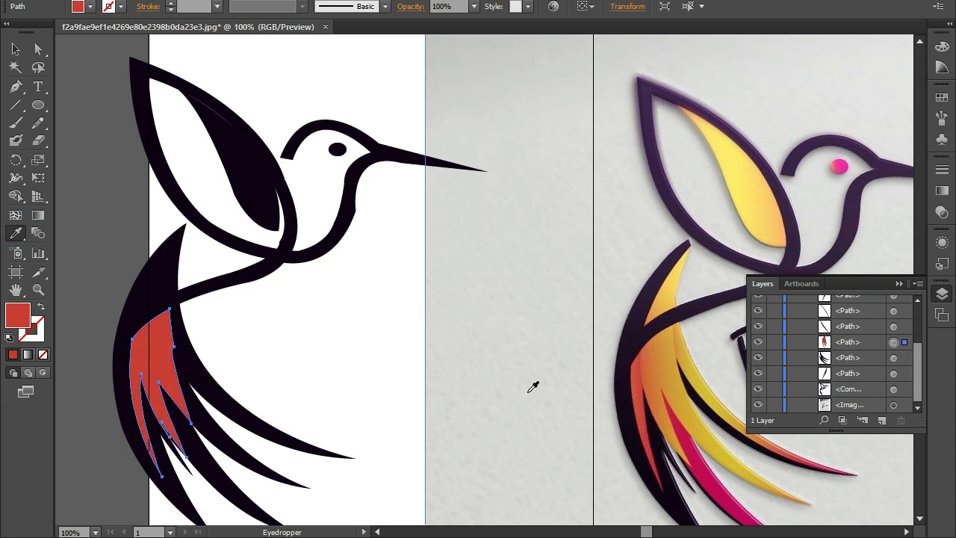
Draw a closed, curved, red-filled shape inside the upper tip of the tail with the Pen tool
{"action": "left_click", "coordinate": [16, 87]}
{"action": "left_click", "coordinate": [137, 307]}
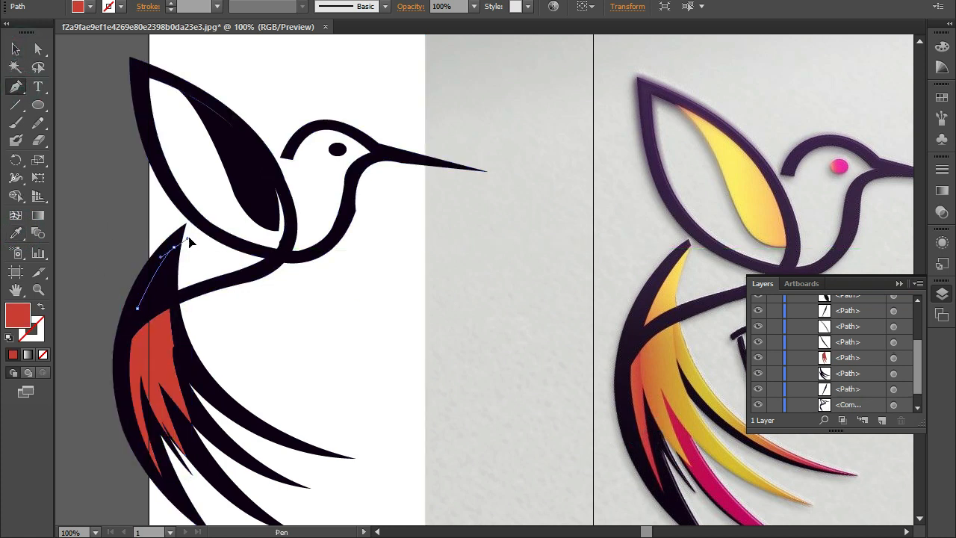
{"action": "left_click", "coordinate": [173, 249]}
{"action": "left_click", "coordinate": [162, 294]}
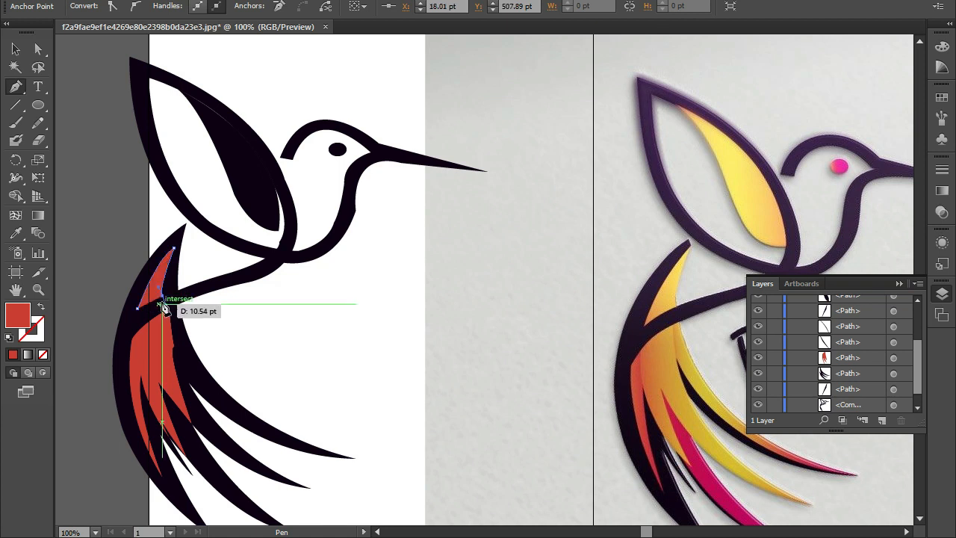
{"action": "left_click", "coordinate": [137, 307]}
{"action": "left_click", "coordinate": [14, 52]}
{"action": "left_click", "coordinate": [313, 333]}
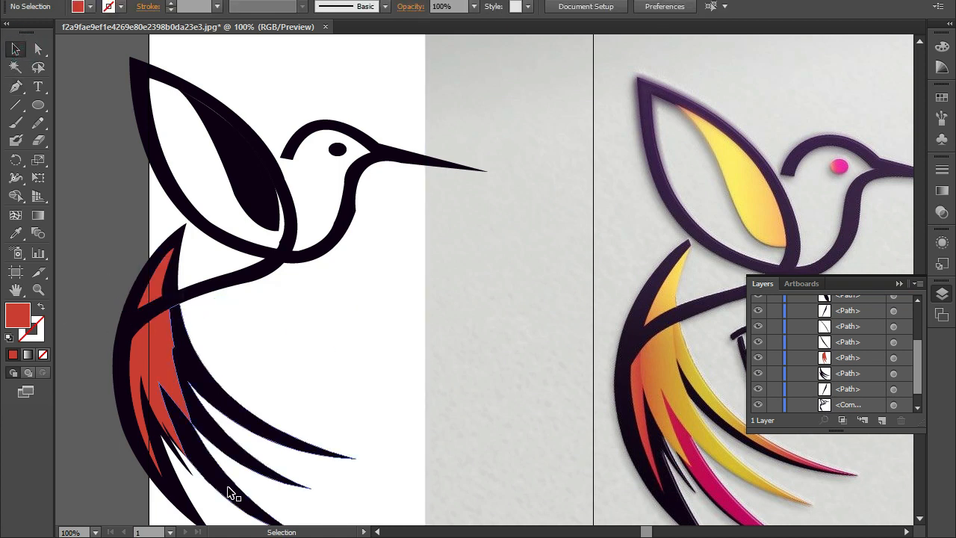
{"action": "left_click_drag", "start_coordinate": [77, 387], "coordinate": [349, 497]}
{"action": "left_click", "coordinate": [16, 197]}
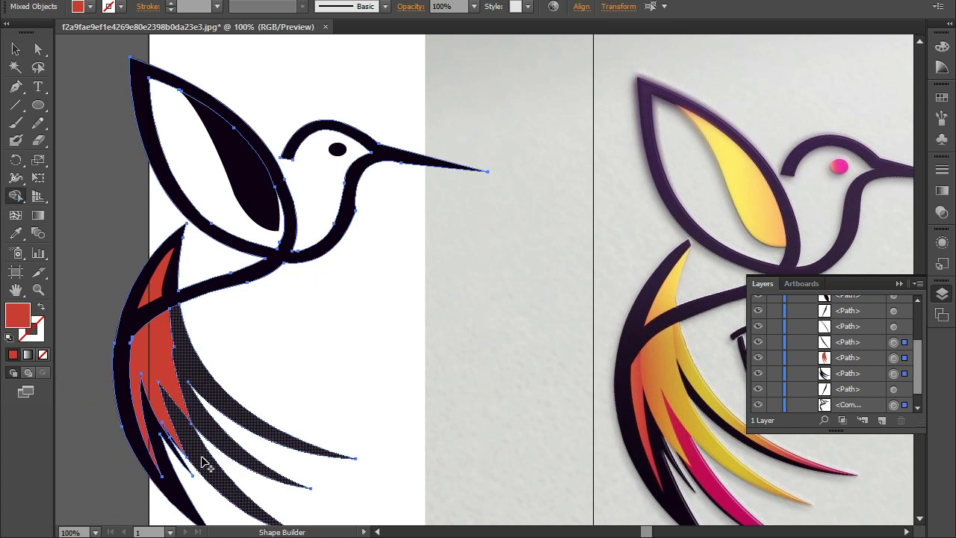
{"action": "left_click_drag", "start_coordinate": [207, 465], "coordinate": [201, 455]}
{"action": "key", "text": "i"}
{"action": "left_click", "coordinate": [713, 479]}
{"action": "left_click", "coordinate": [713, 481]}
{"action": "left_click", "coordinate": [15, 49]}
{"action": "left_click", "coordinate": [321, 351]}
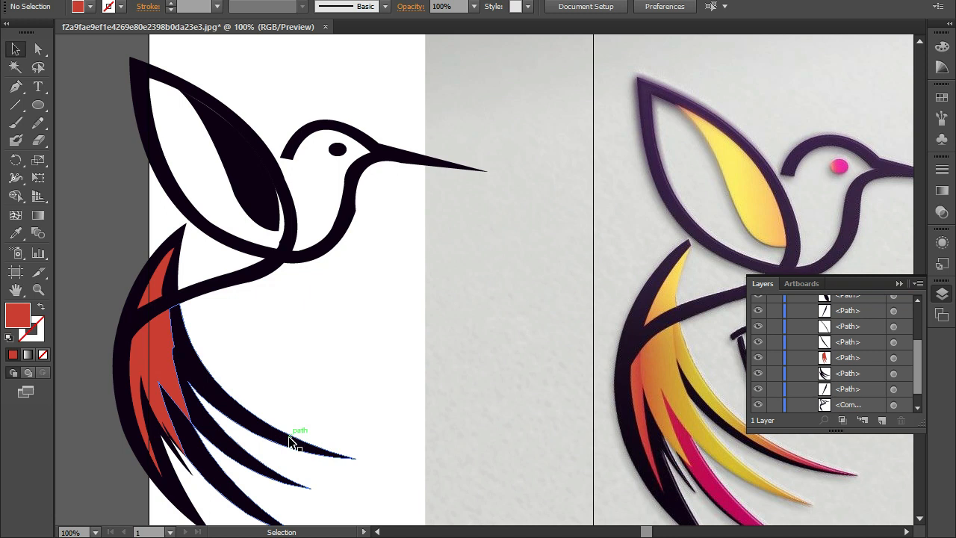
Fill the long outer tail feathers and the inner tail shape with the magenta sampled from the reference tail
{"action": "left_click", "coordinate": [291, 442]}
{"action": "left_click", "coordinate": [158, 352], "text": "shift"}
{"action": "left_click", "coordinate": [16, 197]}
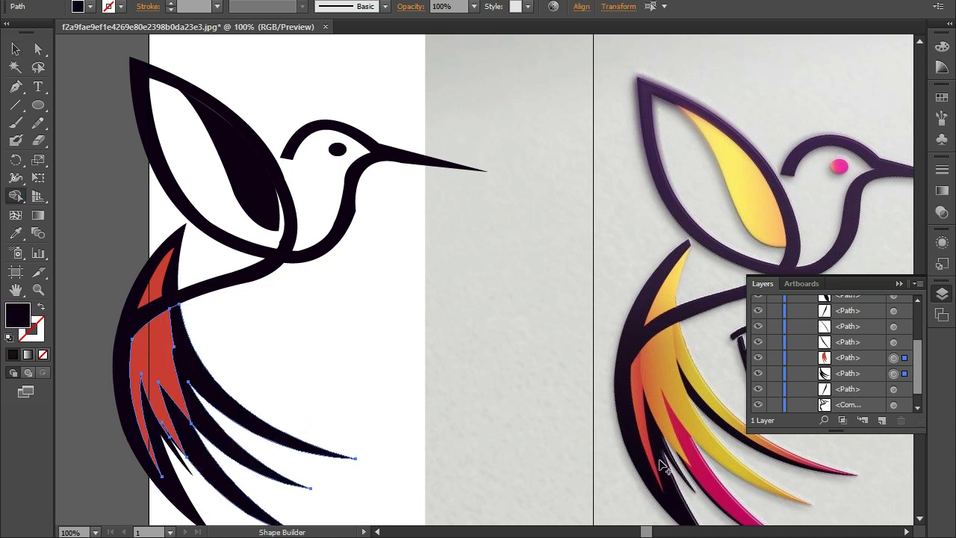
{"action": "key", "text": "i"}
{"action": "left_click", "coordinate": [811, 452]}
{"action": "left_click", "coordinate": [726, 492]}
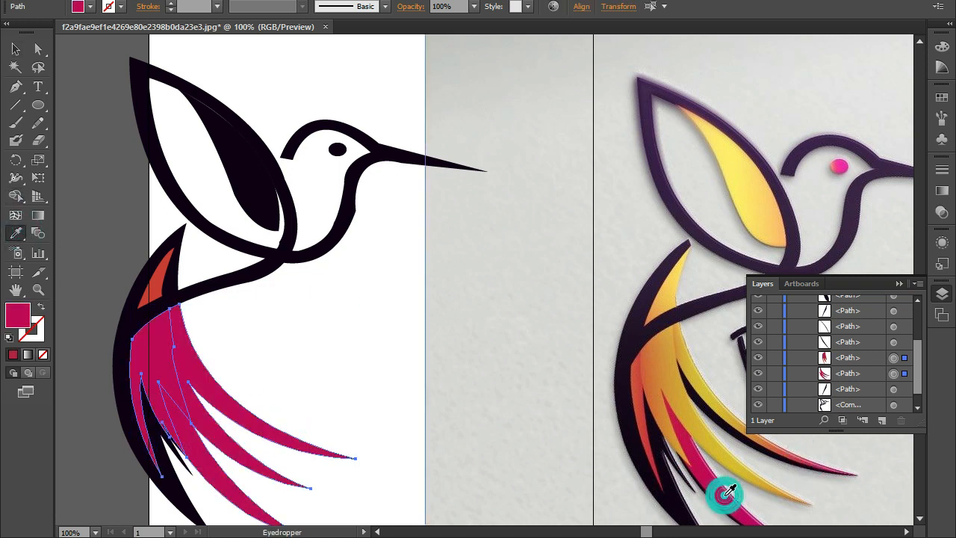
{"action": "left_click", "coordinate": [16, 50]}
{"action": "left_click", "coordinate": [407, 284]}
Fill the inner tail shape with ochre and the upper tail shape with light orange, both sampled from the reference tail
{"action": "left_click", "coordinate": [159, 353]}
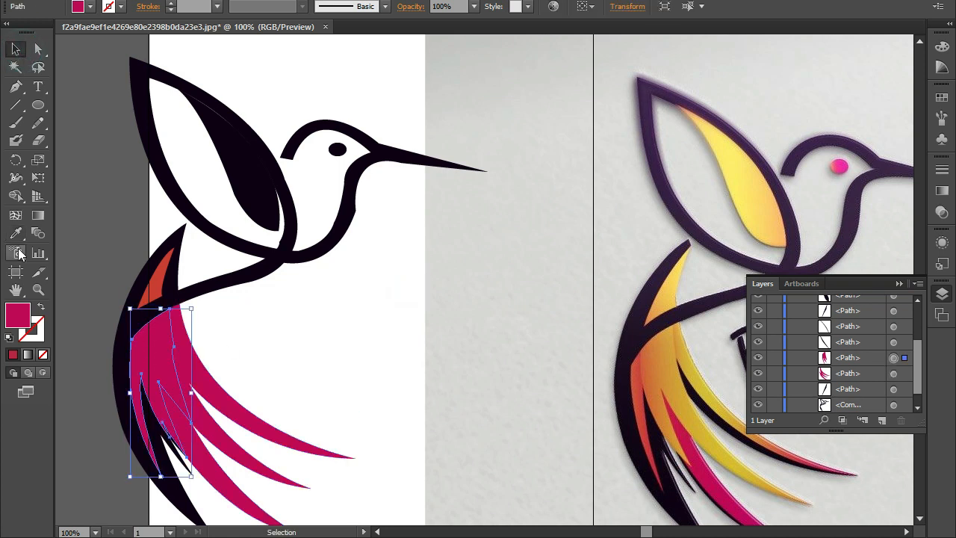
{"action": "left_click", "coordinate": [15, 233]}
{"action": "left_click", "coordinate": [679, 372]}
{"action": "left_click", "coordinate": [16, 49]}
{"action": "left_click", "coordinate": [159, 284]}
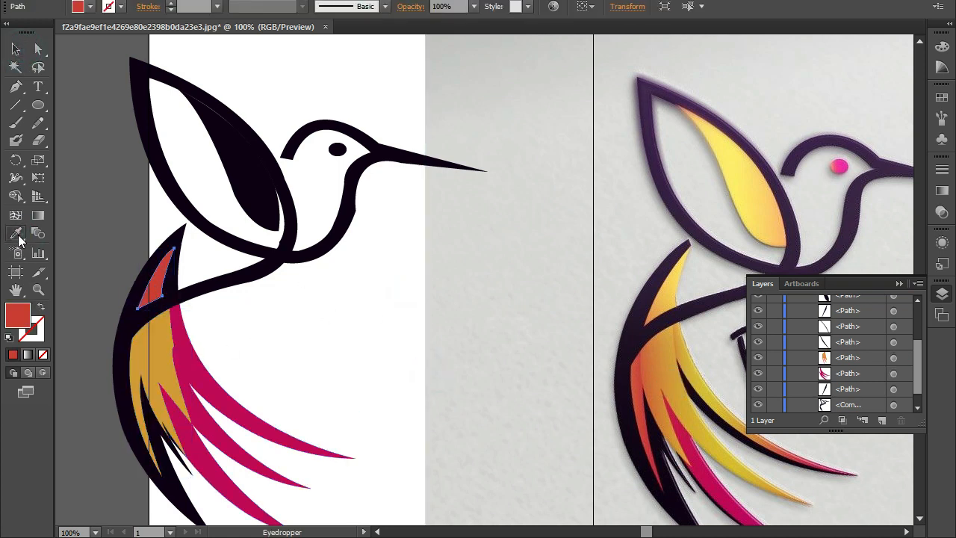
{"action": "left_click", "coordinate": [18, 232]}
{"action": "left_click", "coordinate": [662, 282]}
{"action": "key", "text": "v"}
{"action": "left_click", "coordinate": [638, 371]}
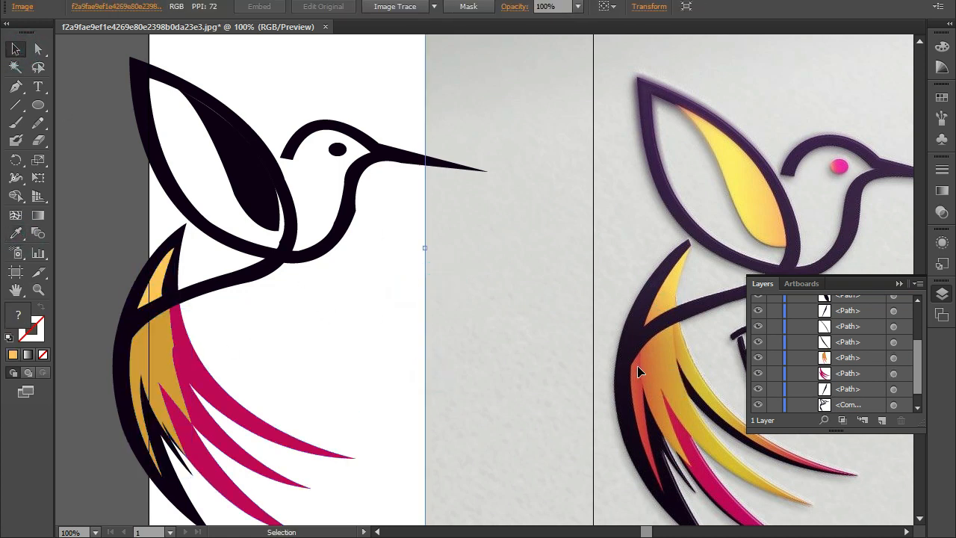
Adjust the anchor points of the dark inner wing shape so its lower edge meets the wing border
{"action": "left_click", "coordinate": [258, 194]}
{"action": "key", "text": "a"}
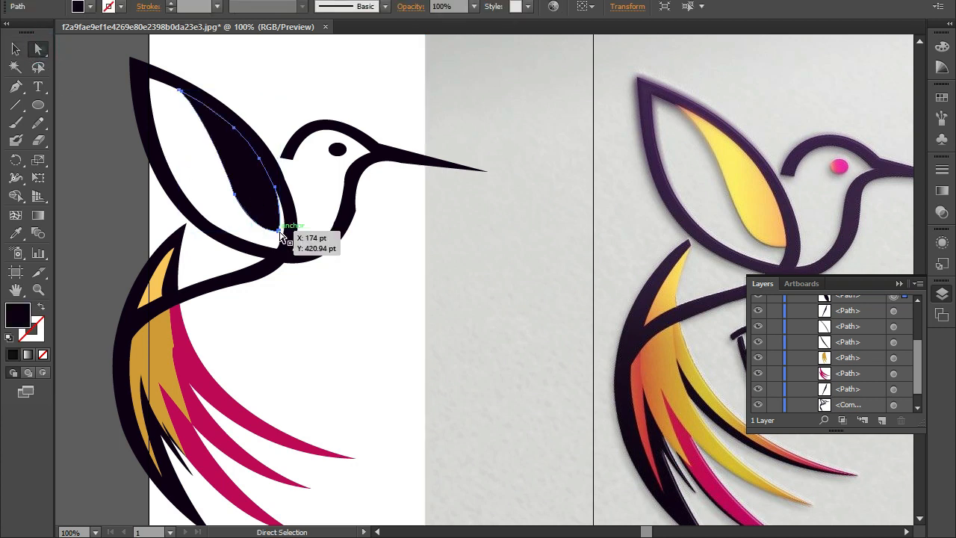
{"action": "left_click", "coordinate": [276, 186]}
{"action": "left_click_drag", "start_coordinate": [281, 232], "coordinate": [286, 237]}
{"action": "left_click", "coordinate": [189, 99]}
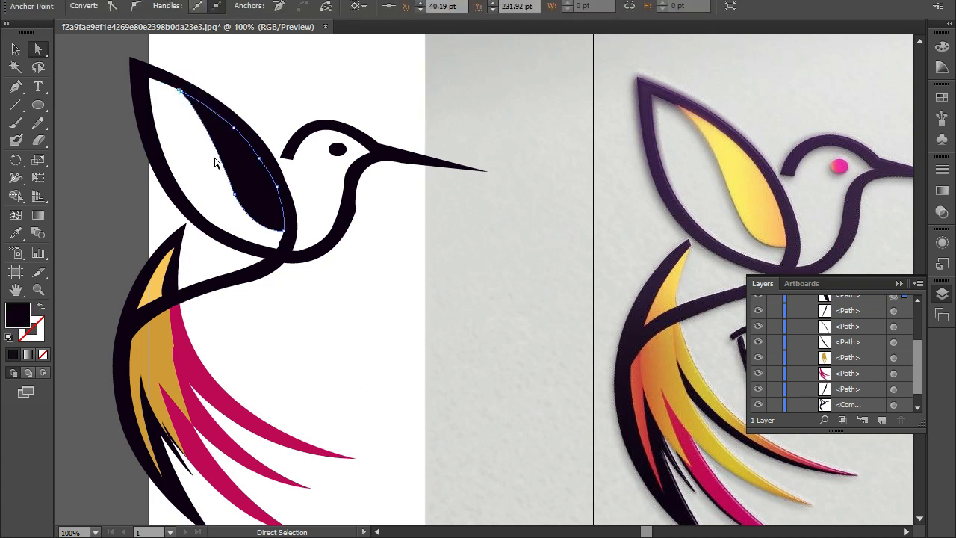
{"action": "left_click", "coordinate": [337, 128]}
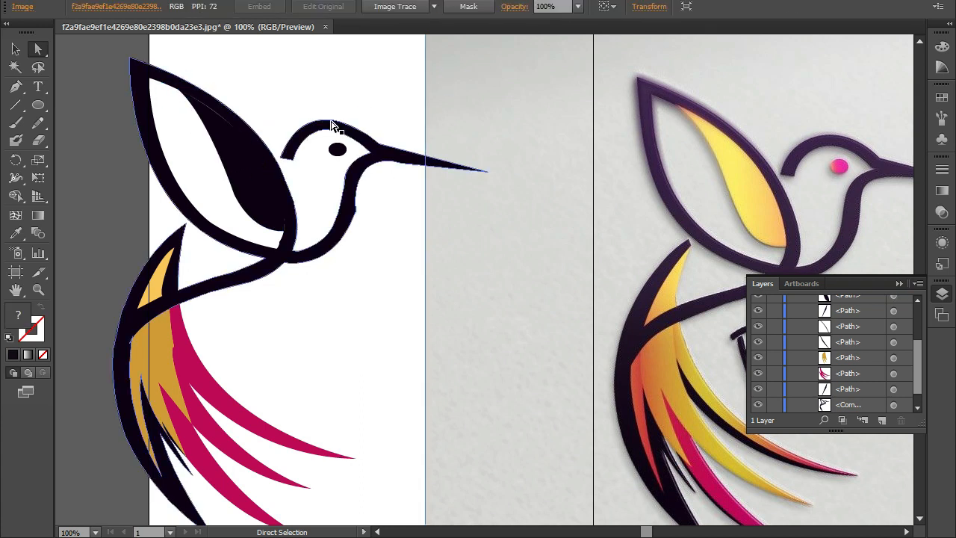
Apply a linear gradient fill to the inner tail shape
{"action": "left_click", "coordinate": [174, 380]}
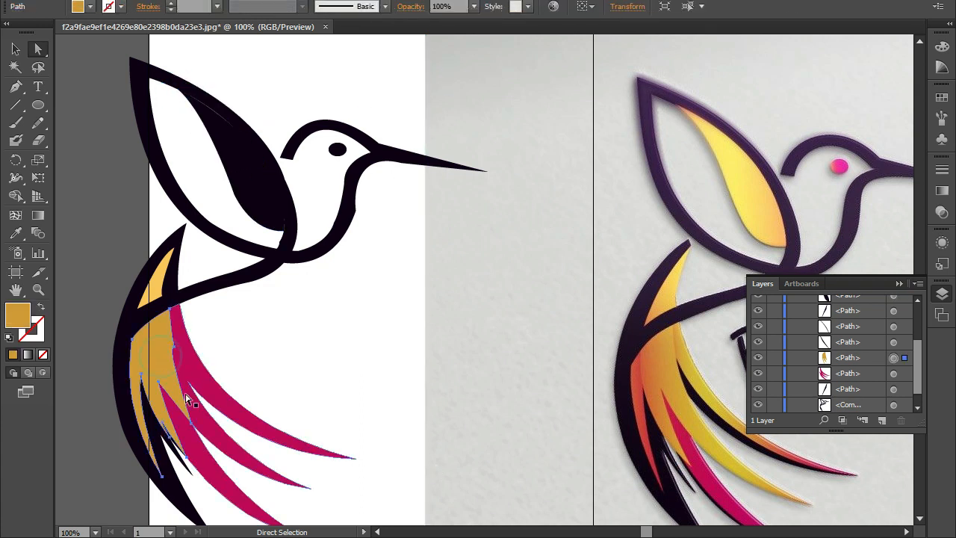
{"action": "left_click", "coordinate": [174, 345]}
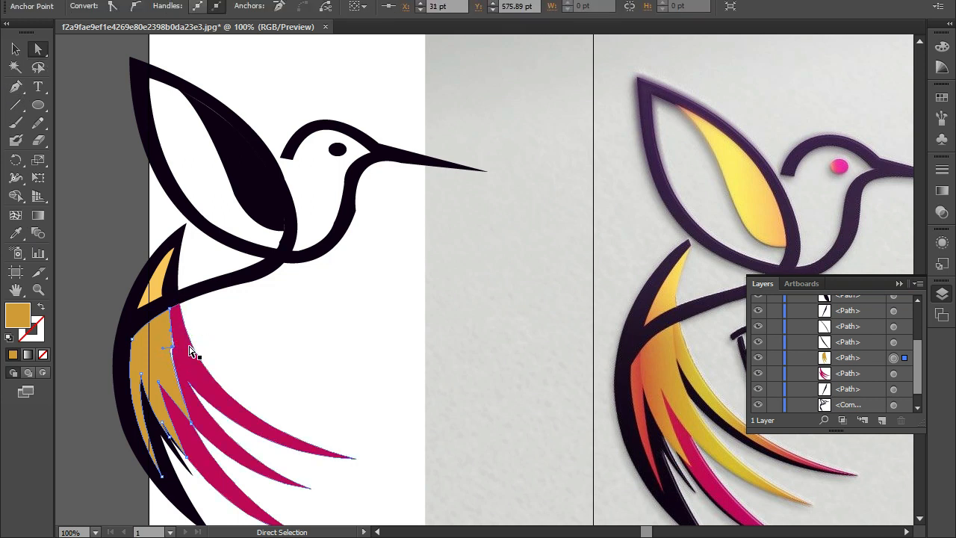
{"action": "left_click", "coordinate": [192, 353]}
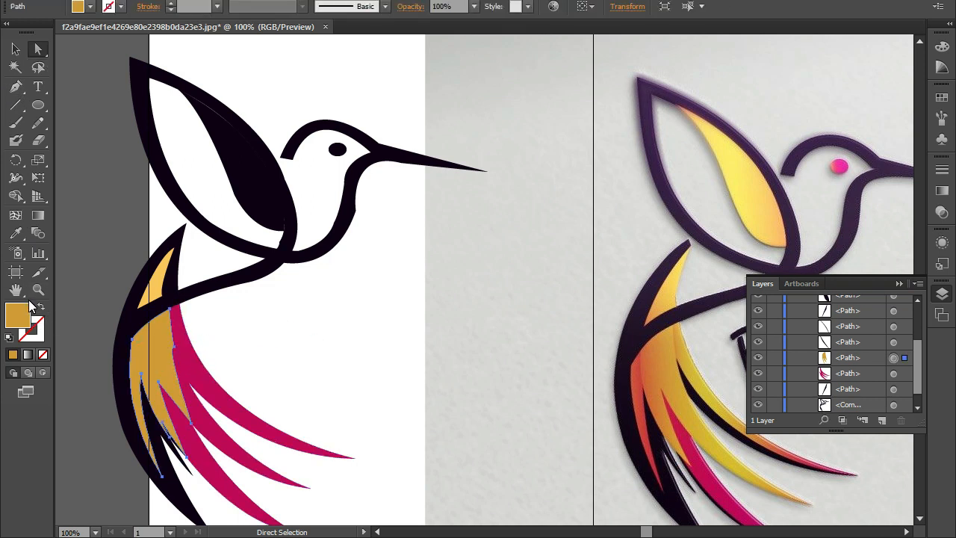
{"action": "left_click", "coordinate": [942, 190]}
{"action": "left_click", "coordinate": [831, 268]}
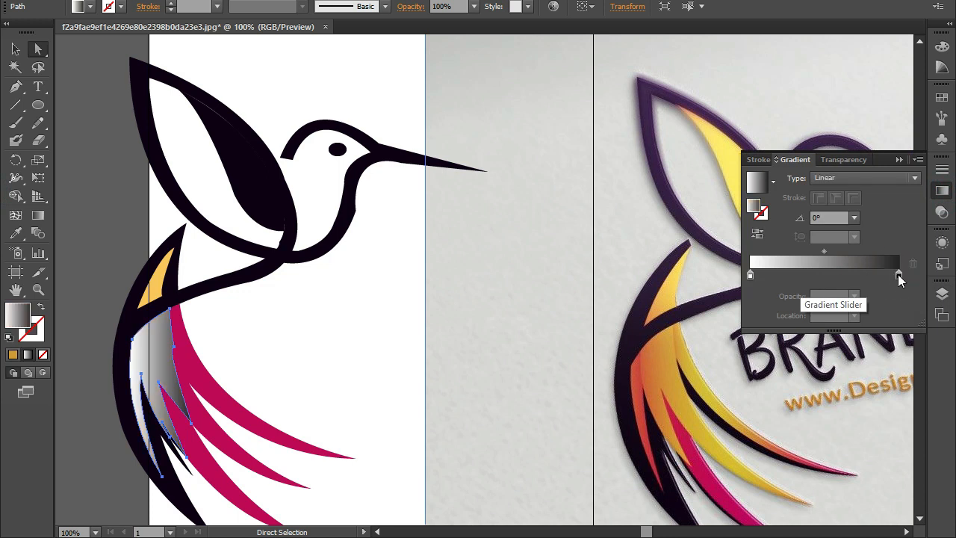
Change the gradient's black end stop to red using RGB colour values
{"action": "double_click", "coordinate": [898, 275]}
{"action": "left_click", "coordinate": [895, 290]}
{"action": "left_click", "coordinate": [805, 309]}
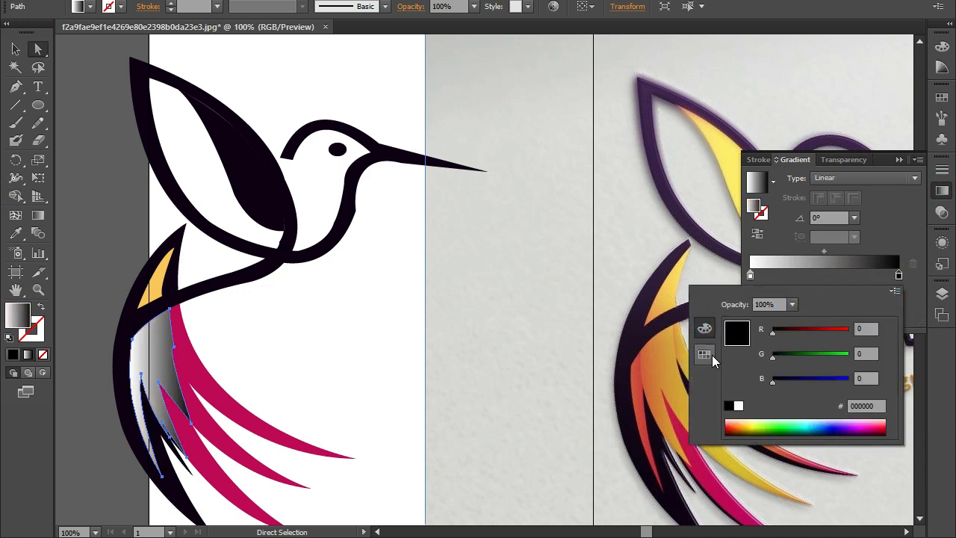
{"action": "left_click", "coordinate": [877, 428]}
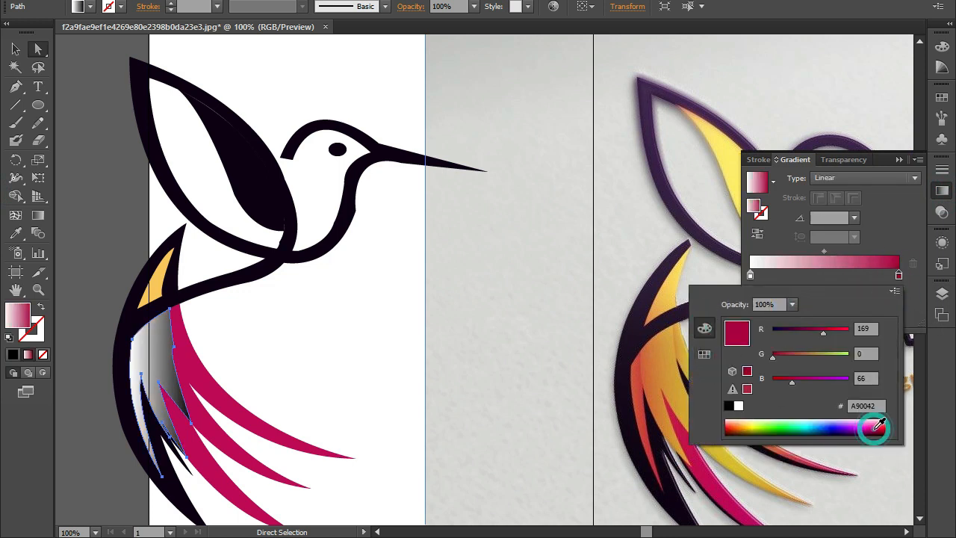
{"action": "left_click", "coordinate": [736, 426]}
{"action": "left_click", "coordinate": [869, 425]}
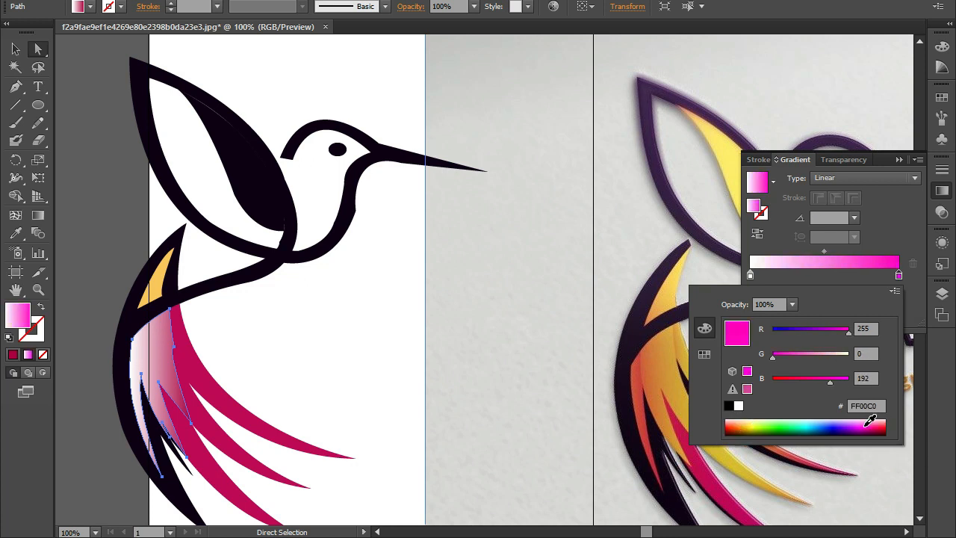
{"action": "mouse_move", "coordinate": [872, 422]}
{"action": "left_mouse_down"}
{"action": "mouse_move", "coordinate": [874, 431]}
{"action": "mouse_move", "coordinate": [881, 422]}
{"action": "left_mouse_up"}
{"action": "mouse_move", "coordinate": [774, 357]}
{"action": "left_mouse_down"}
{"action": "mouse_move", "coordinate": [805, 358]}
{"action": "mouse_move", "coordinate": [788, 358]}
{"action": "left_mouse_up"}
Change the gradient's white start stop to yellow, FFFF00, in RGB mode
{"action": "left_click", "coordinate": [750, 275]}
{"action": "double_click", "coordinate": [750, 275]}
{"action": "left_click", "coordinate": [895, 291]}
{"action": "left_click", "coordinate": [804, 310]}
{"action": "left_click_drag", "start_coordinate": [847, 382], "coordinate": [768, 384]}
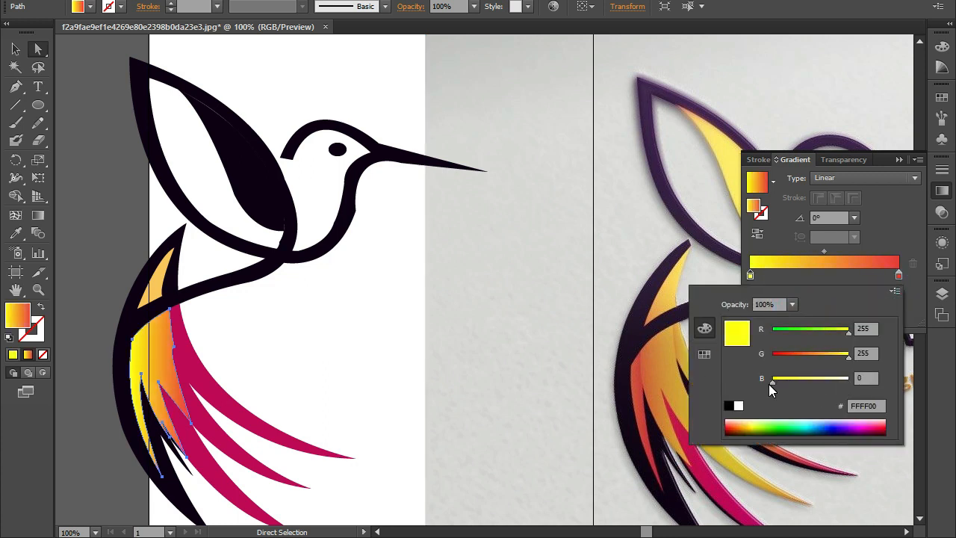
Move the gradient's red stop to 71.92% and set the gradient angle to 90°
{"action": "left_click_drag", "start_coordinate": [897, 275], "coordinate": [858, 274]}
{"action": "left_click", "coordinate": [851, 177]}
{"action": "left_click", "coordinate": [853, 217]}
{"action": "left_click", "coordinate": [867, 315]}
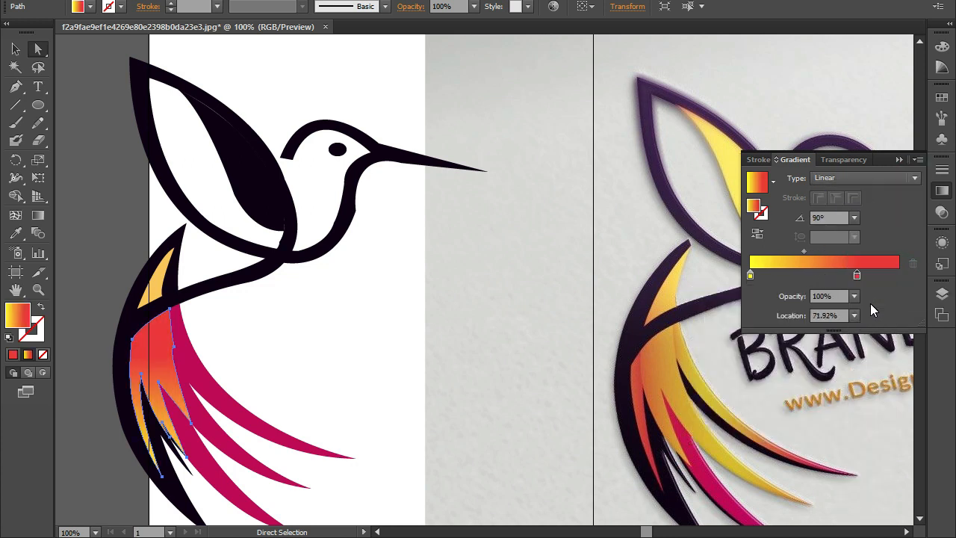
Copy the yellow-to-red gradient from the inner tail shape onto the upper tail shape with the Eyedropper
{"action": "left_click", "coordinate": [512, 331]}
{"action": "left_click", "coordinate": [155, 278]}
{"action": "key", "text": "i"}
{"action": "left_click", "coordinate": [149, 357]}
{"action": "key", "text": "v"}
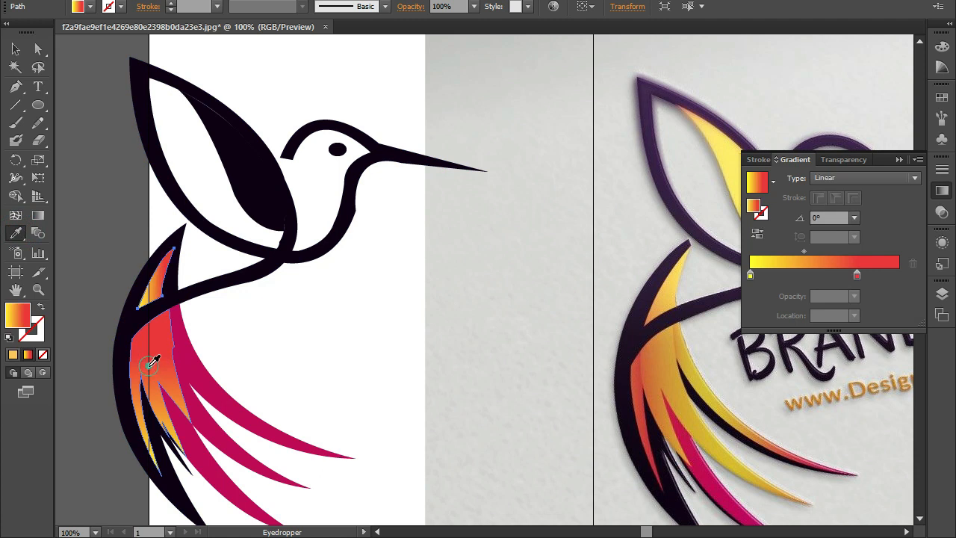
{"action": "left_click", "coordinate": [470, 277]}
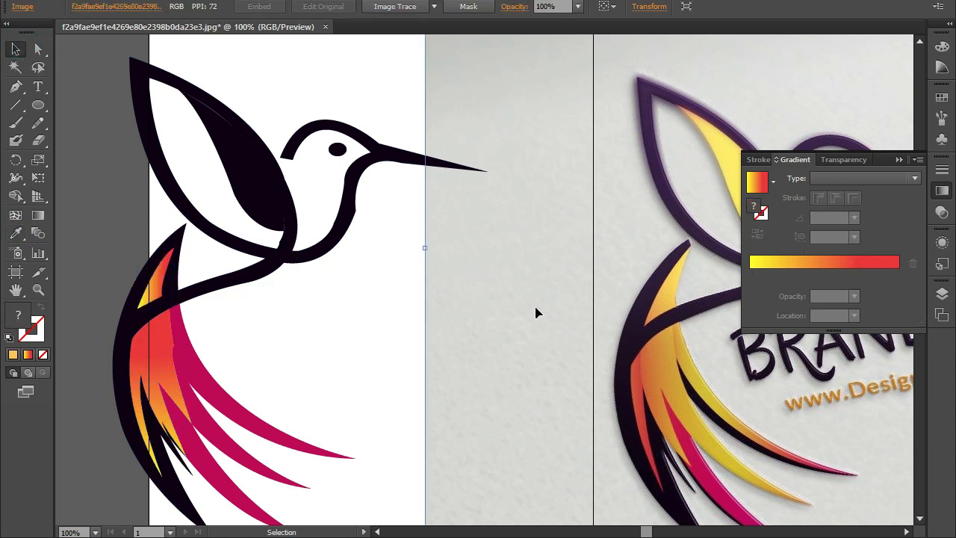
Fill the eye with pink and the inner wing shape with light yellow, both sampled from the reference bird
{"action": "key", "text": "ctrl+minus"}
{"action": "key", "text": "ctrl+minus"}
{"action": "left_click", "coordinate": [436, 228]}
{"action": "key", "text": "i"}
{"action": "left_click", "coordinate": [685, 238]}
{"action": "key", "text": "v"}
{"action": "left_click", "coordinate": [380, 231]}
{"action": "key", "text": "i"}
{"action": "left_click", "coordinate": [636, 243]}
{"action": "key", "text": "v"}
{"action": "left_click", "coordinate": [155, 180]}
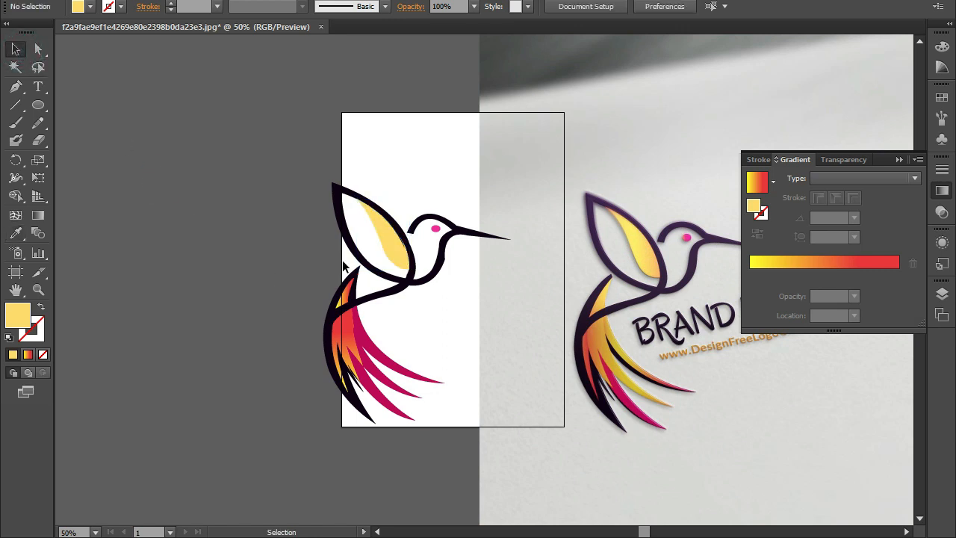
Apply a Drop Shadow effect to the yellow inner wing shape, adjusting its settings with the preview
{"action": "left_click", "coordinate": [357, 266]}
{"action": "key", "text": "alt+c"}
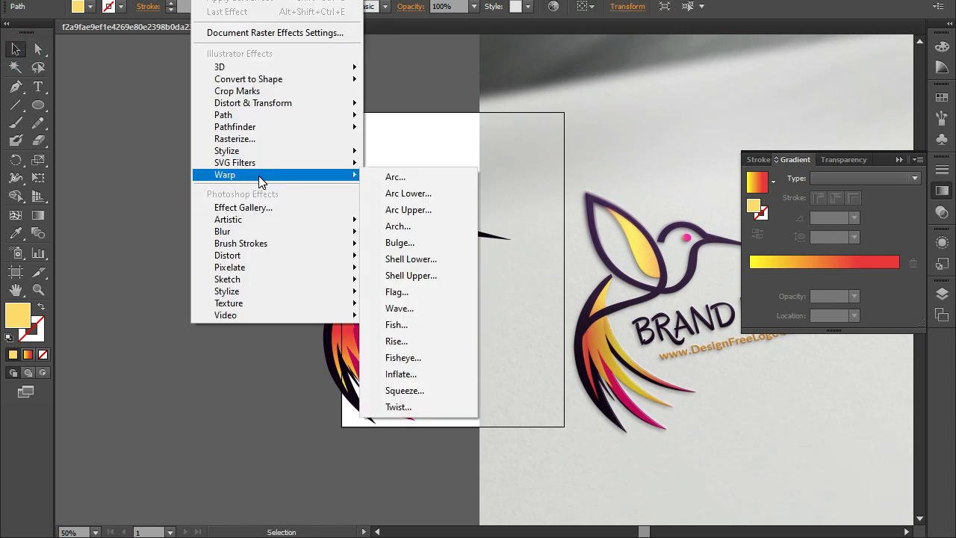
{"action": "mouse_move", "coordinate": [262, 150]}
{"action": "left_click", "coordinate": [414, 152]}
{"action": "left_click_drag", "start_coordinate": [389, 102], "coordinate": [666, 59]}
{"action": "left_click", "coordinate": [619, 241]}
{"action": "left_click", "coordinate": [691, 93]}
{"action": "left_click", "coordinate": [683, 145]}
{"action": "left_click", "coordinate": [716, 93]}
{"action": "left_click", "coordinate": [684, 162]}
{"action": "left_click", "coordinate": [693, 93]}
{"action": "left_click", "coordinate": [692, 195]}
{"action": "left_click", "coordinate": [661, 160]}
{"action": "left_click", "coordinate": [664, 139]}
{"action": "left_click", "coordinate": [711, 241]}
{"action": "left_click", "coordinate": [156, 344]}
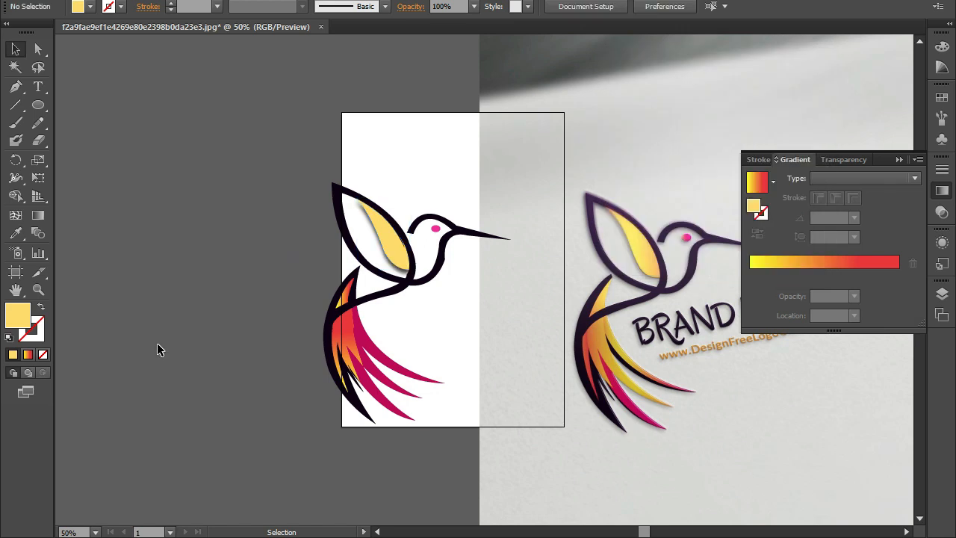
Move the reference image off the artboard and move the whole traced bird up into the artboard area
{"action": "scroll", "coordinate": [607, 219], "scroll_direction": "down", "scroll_amount": 2}
{"action": "key", "text": "space"}
{"action": "left_click_drag", "start_coordinate": [569, 446], "coordinate": [380, 448]}
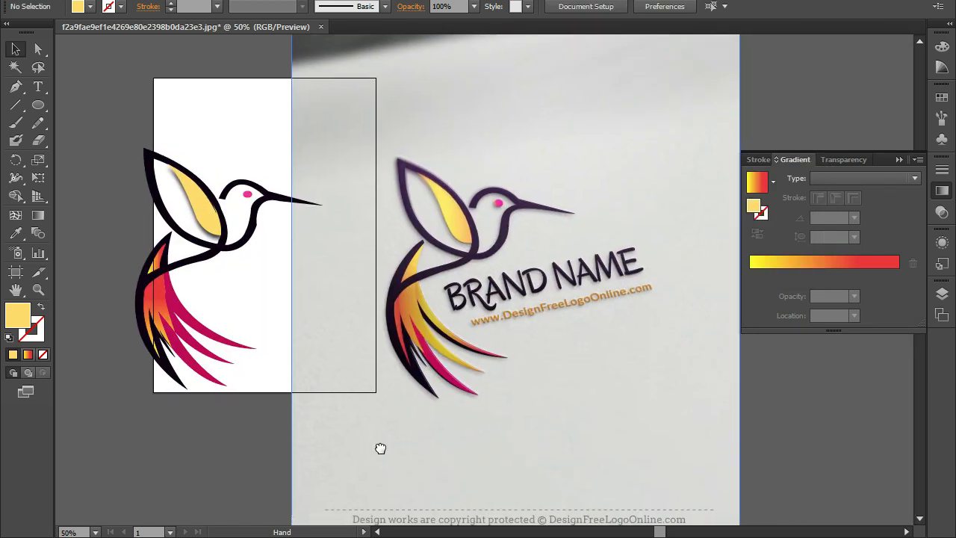
{"action": "left_click_drag", "start_coordinate": [508, 302], "coordinate": [612, 293]}
{"action": "left_click_drag", "start_coordinate": [109, 212], "coordinate": [279, 315]}
{"action": "left_click_drag", "start_coordinate": [218, 224], "coordinate": [265, 183]}
{"action": "left_click", "coordinate": [233, 432]}
{"action": "left_click", "coordinate": [166, 330]}
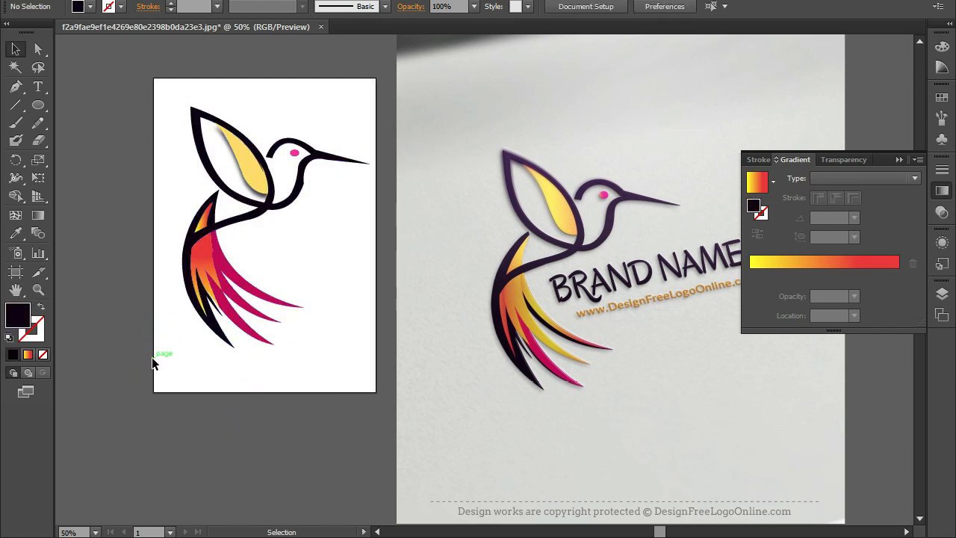
Add the text BRAND NAME below the bird's tail and enlarge it to 58.18 pt
{"action": "key", "text": "t"}
{"action": "left_click", "coordinate": [192, 370]}
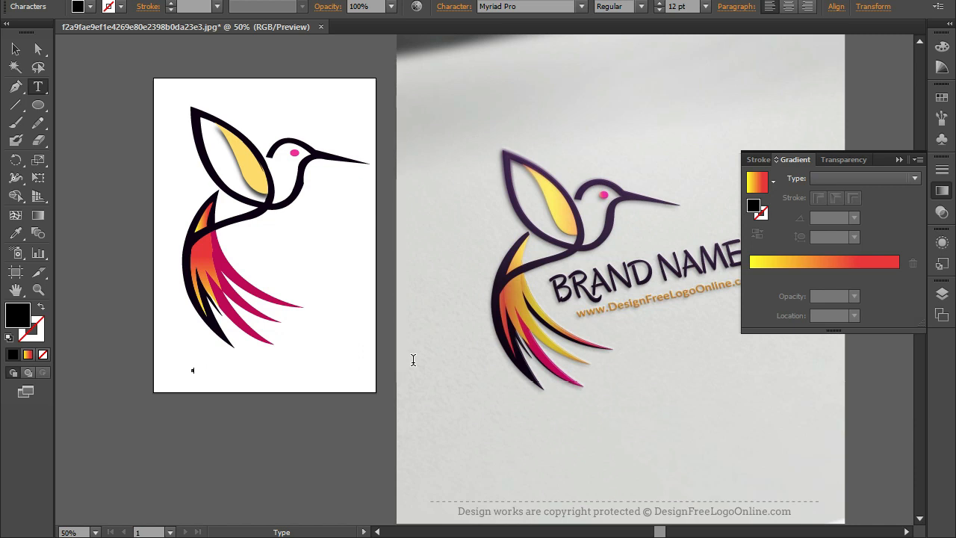
{"action": "type", "text": "BRAND NAME"}
{"action": "left_click", "coordinate": [15, 49]}
{"action": "left_click_drag", "start_coordinate": [215, 375], "coordinate": [270, 375]}
Go through the available fonts on the BRAND NAME text and apply a hand-lettered brush typeface
{"action": "left_click", "coordinate": [531, 6]}
{"action": "key", "text": "Down"}
{"action": "key", "text": "Down"}
{"action": "key", "text": "Down"}
{"action": "key", "text": "Down"}
{"action": "key", "text": "Down"}
{"action": "key", "text": "Down"}
{"action": "key", "text": "Down"}
{"action": "key", "text": "Down"}
{"action": "key", "text": "Down"}
{"action": "key", "text": "Down"}
{"action": "key", "text": "Down"}
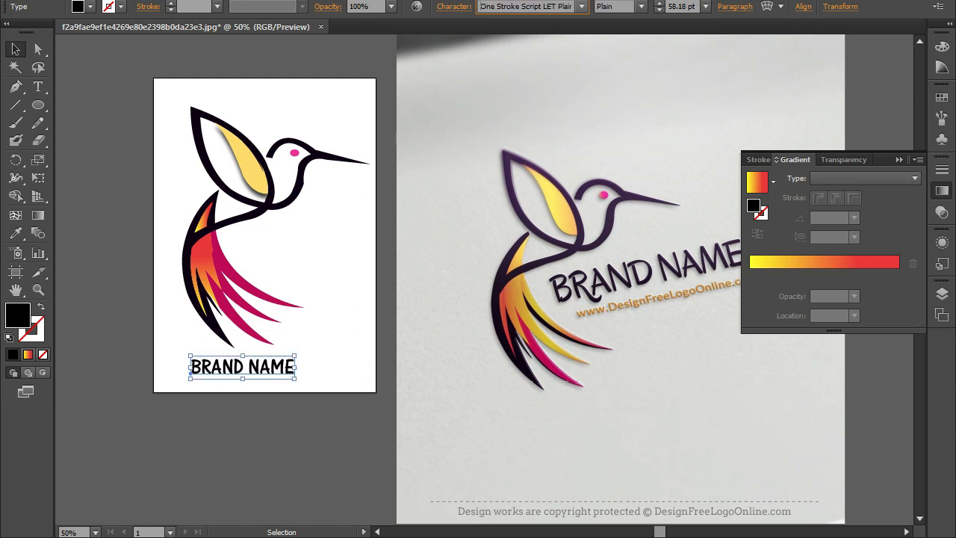
{"action": "key", "text": "Down"}
{"action": "key", "text": "Down"}
{"action": "key", "text": "Down"}
{"action": "key", "text": "Down"}
{"action": "key", "text": "Down"}
{"action": "key", "text": "Down"}
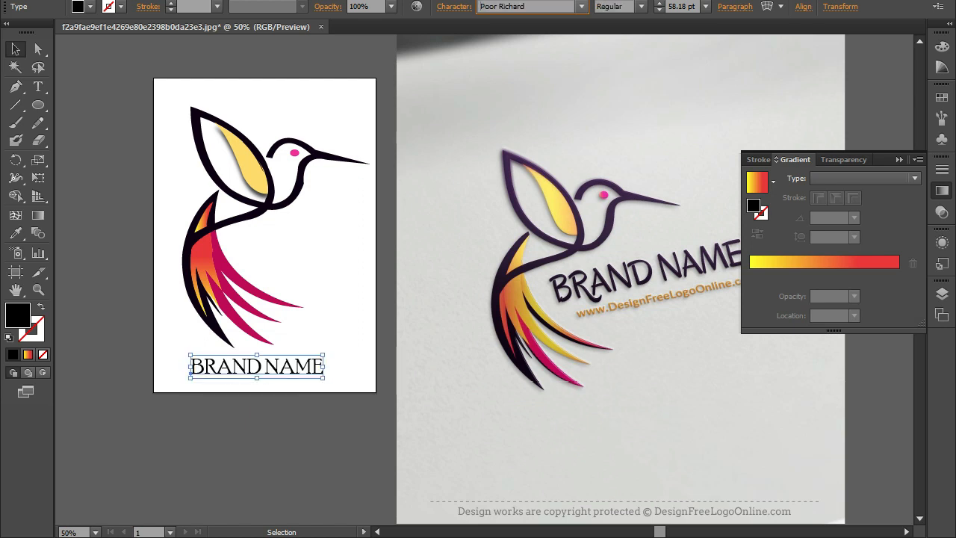
{"action": "key", "text": "Down"}
{"action": "key", "text": "Down"}
{"action": "key", "text": "Down"}
{"action": "key", "text": "Down"}
{"action": "key", "text": "Down"}
{"action": "key", "text": "Down"}
{"action": "key", "text": "Down"}
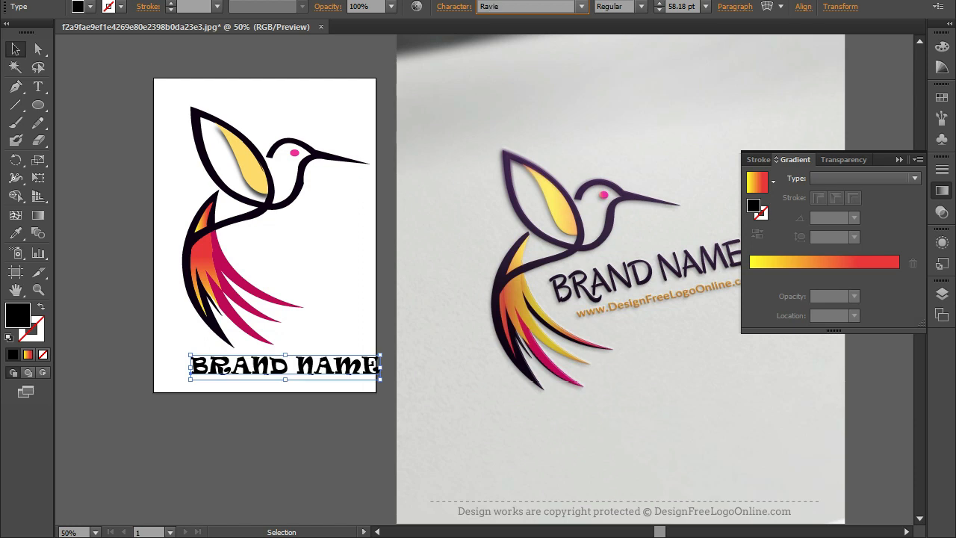
{"action": "key", "text": "Down"}
{"action": "key", "text": "Down"}
{"action": "key", "text": "Down"}
{"action": "key", "text": "Down"}
{"action": "key", "text": "Down"}
{"action": "key", "text": "Down"}
{"action": "key", "text": "Down"}
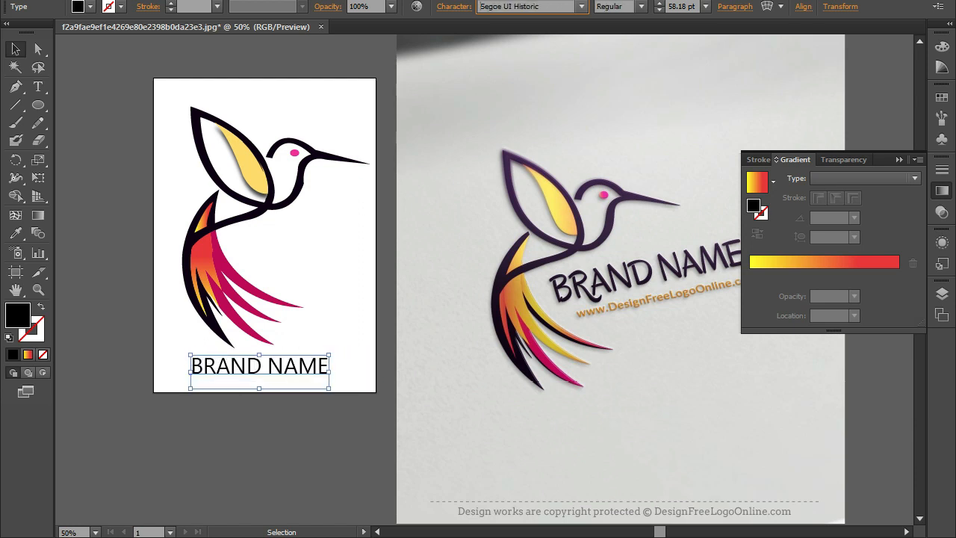
Move the BRAND NAME text beside the tail below the body and fill it with the dark purple sampled from the reference lettering
{"action": "left_click_drag", "start_coordinate": [268, 367], "coordinate": [364, 239]}
{"action": "key", "text": "i"}
{"action": "left_click", "coordinate": [554, 290]}
{"action": "key", "text": "v"}
{"action": "left_click", "coordinate": [251, 478]}
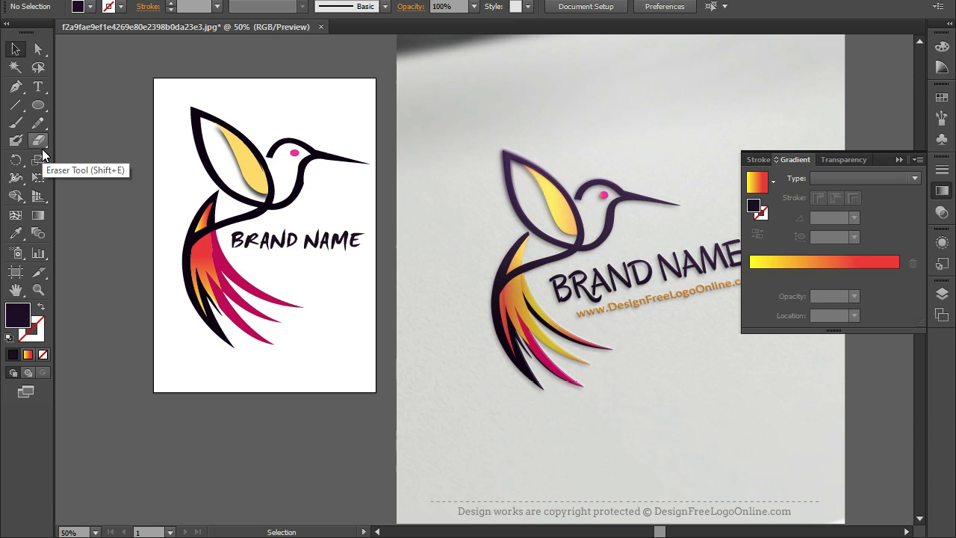
{"action": "key", "text": "t"}
{"action": "left_click", "coordinate": [196, 429]}
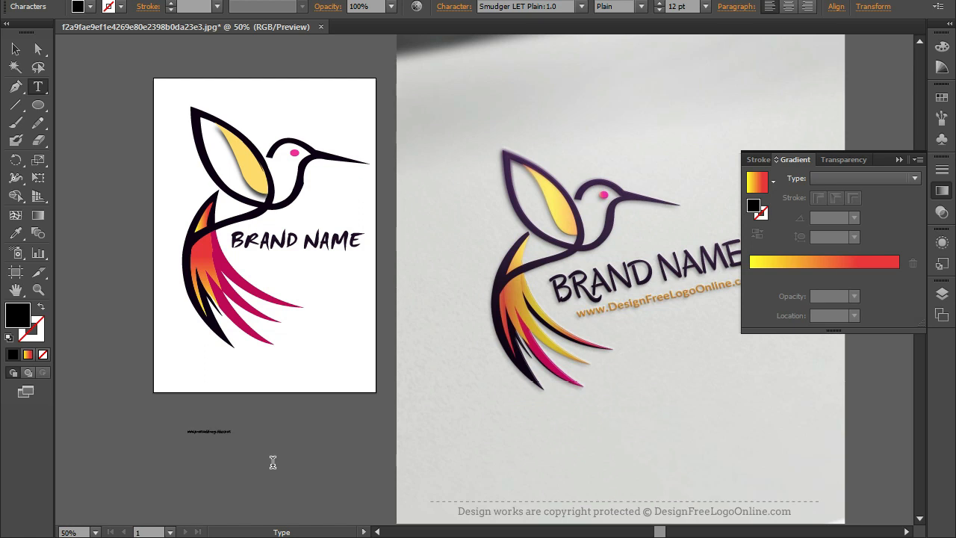
{"action": "left_click", "coordinate": [15, 48]}
{"action": "left_click_drag", "start_coordinate": [238, 435], "coordinate": [251, 263]}
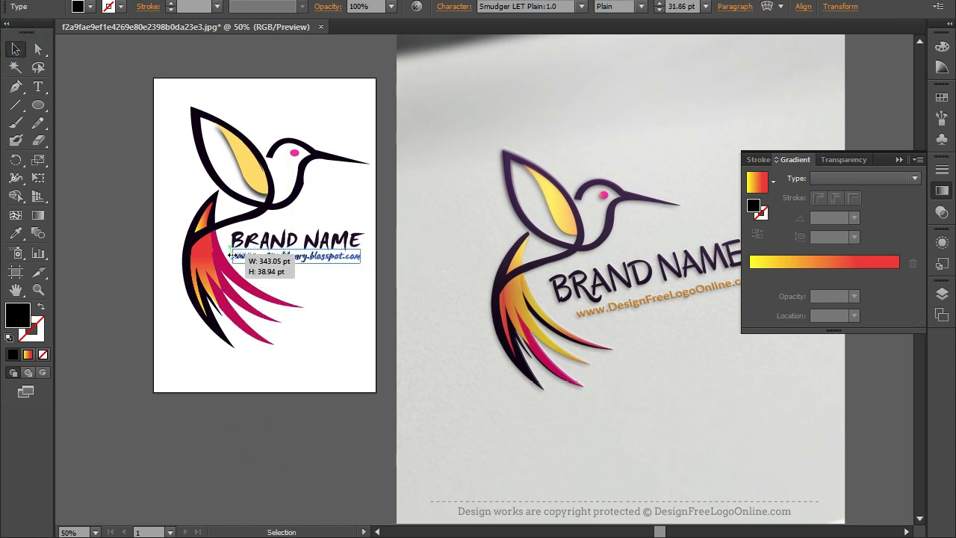
{"action": "left_click", "coordinate": [301, 451]}
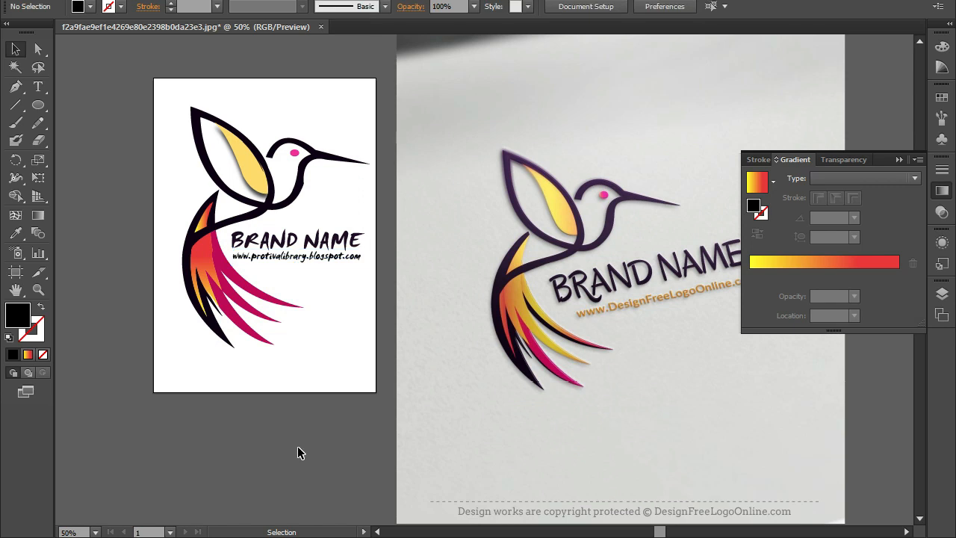
Delete the reference image beside the artboard
{"action": "left_click", "coordinate": [490, 410]}
{"action": "key", "text": "Delete"}
{"action": "key", "text": "space"}
{"action": "left_click_drag", "start_coordinate": [285, 407], "coordinate": [399, 466]}
{"action": "key", "text": "alt+f"}
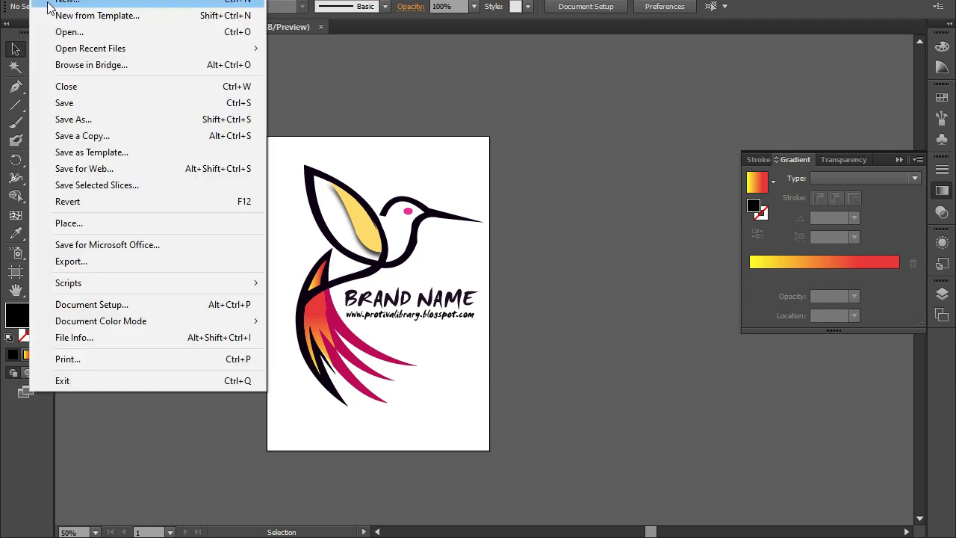
{"action": "left_click", "coordinate": [88, 104]}
{"action": "left_click", "coordinate": [45, 187]}
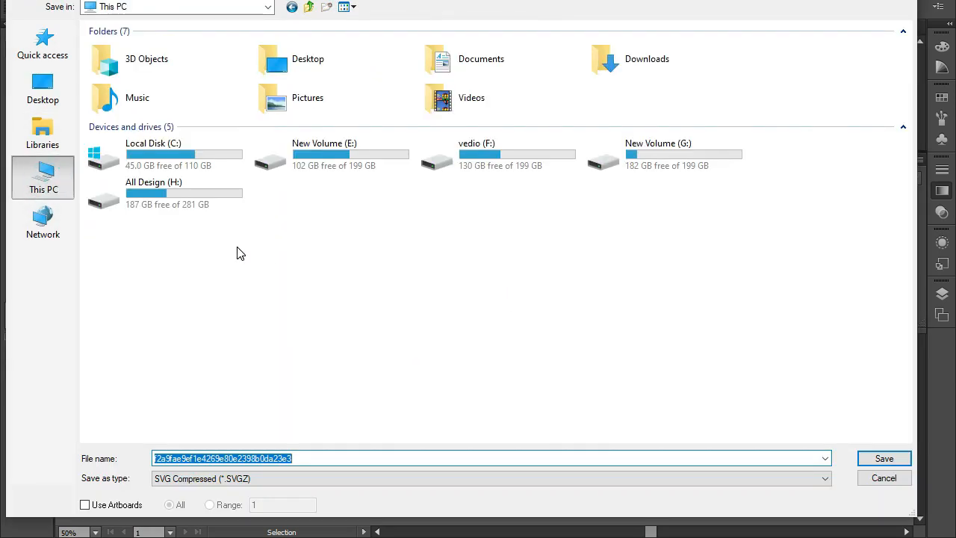
{"action": "double_click", "coordinate": [176, 203]}
{"action": "key", "text": "Return"}
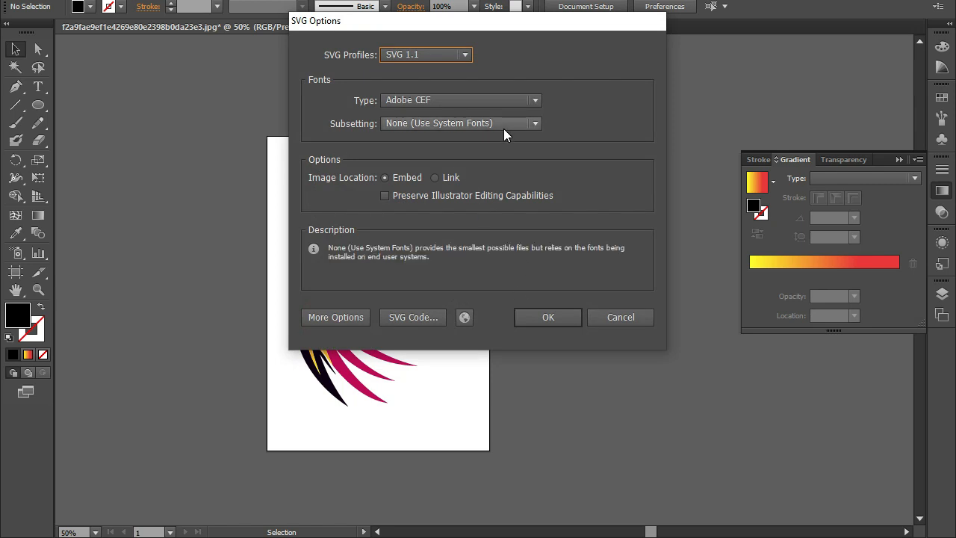
{"action": "left_click", "coordinate": [465, 55]}
{"action": "left_click", "coordinate": [467, 56]}
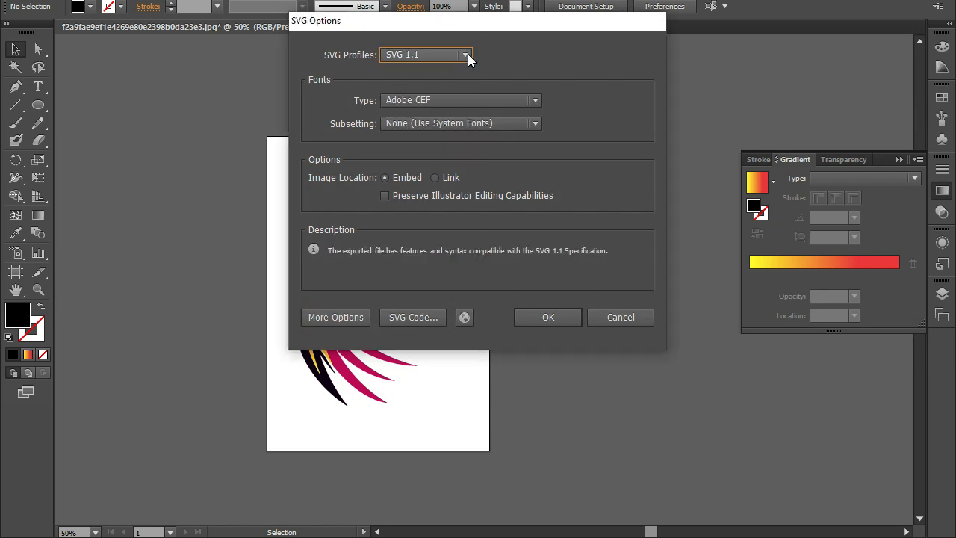
{"action": "left_click", "coordinate": [601, 322]}
Start saving the document under a new name in Adobe Illustrator (*.AI) format, in H: > all design > my new design for video
{"action": "left_click", "coordinate": [50, 7]}
{"action": "left_click", "coordinate": [74, 119]}
{"action": "left_click", "coordinate": [380, 478]}
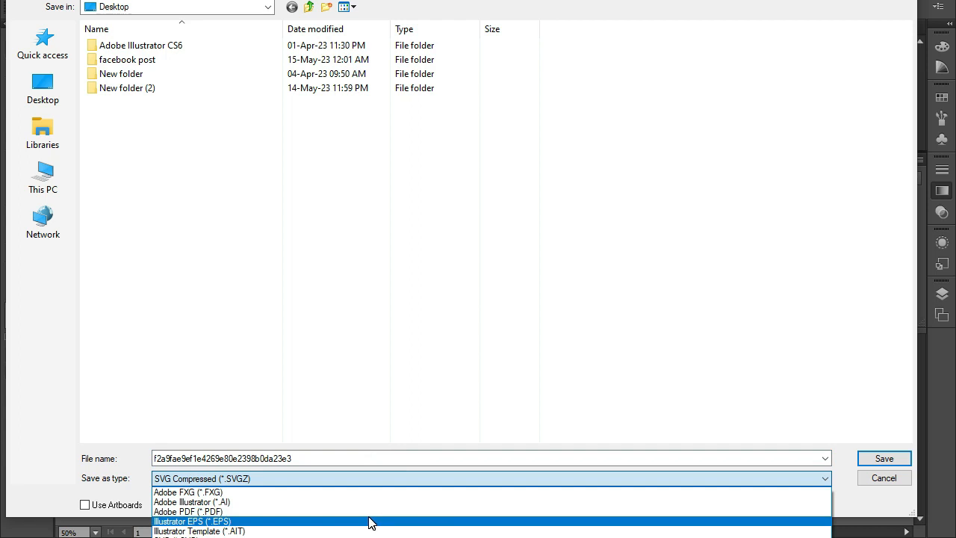
{"action": "left_click", "coordinate": [366, 502]}
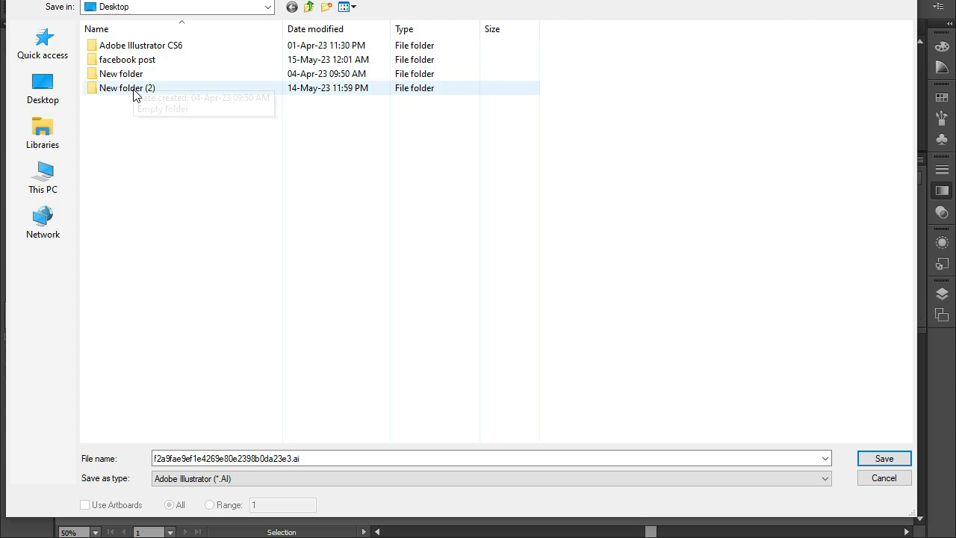
{"action": "left_click", "coordinate": [41, 188]}
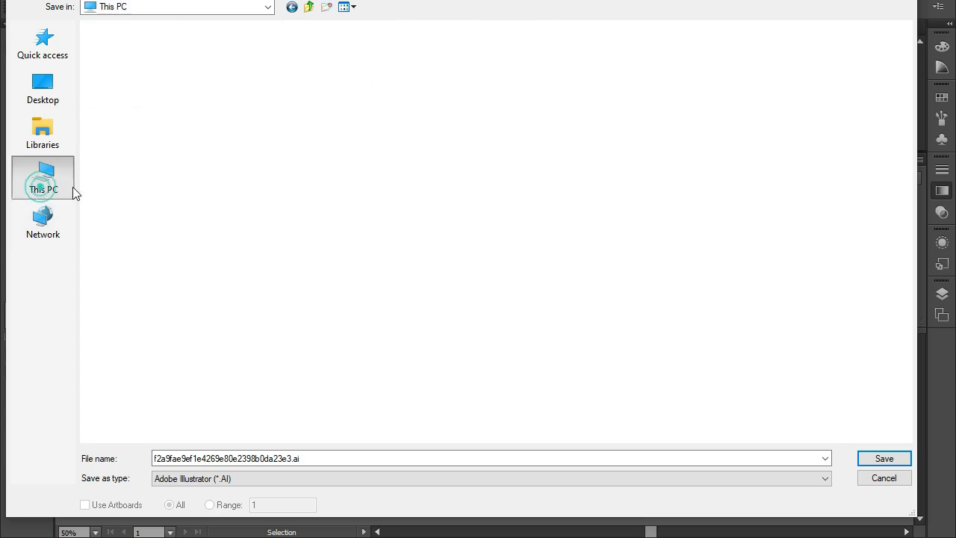
{"action": "double_click", "coordinate": [162, 203]}
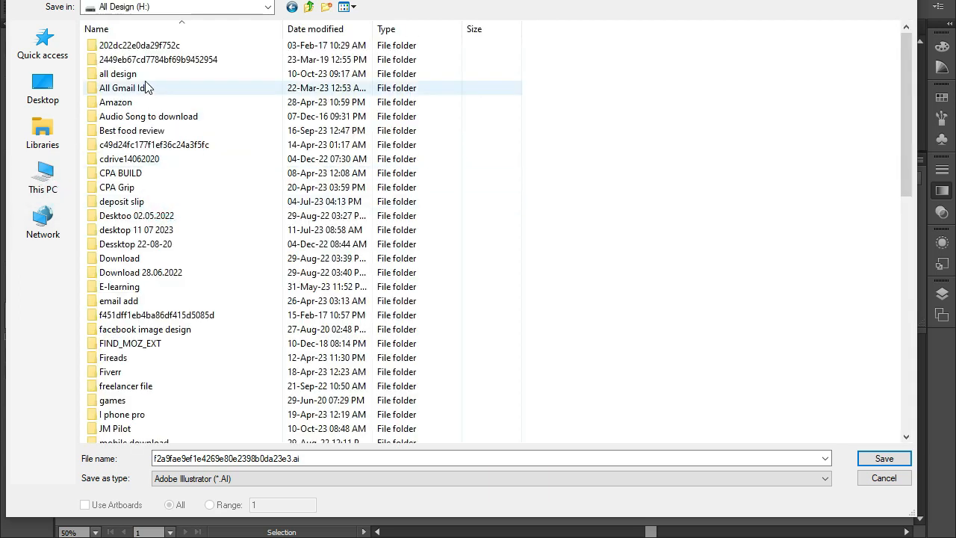
{"action": "double_click", "coordinate": [139, 74]}
{"action": "double_click", "coordinate": [139, 73]}
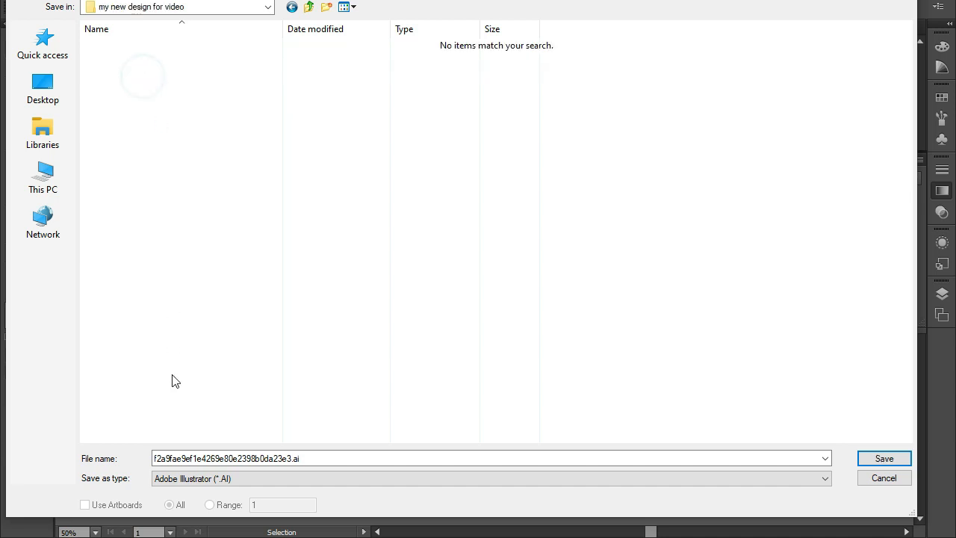
Name the file Bird logo and save it as Illustrator CS6 with PDF compatibility and compression
{"action": "double_click", "coordinate": [226, 457]}
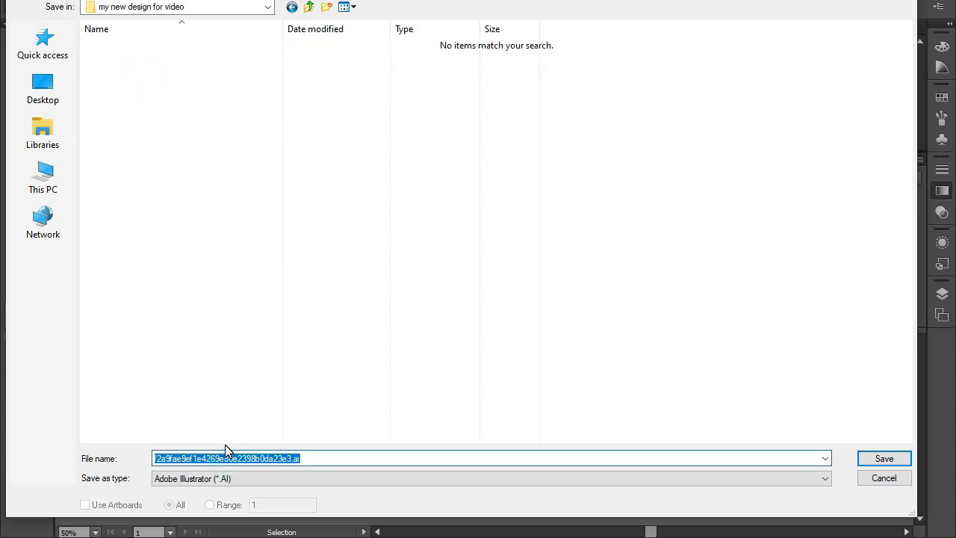
{"action": "type", "text": "Bi"}
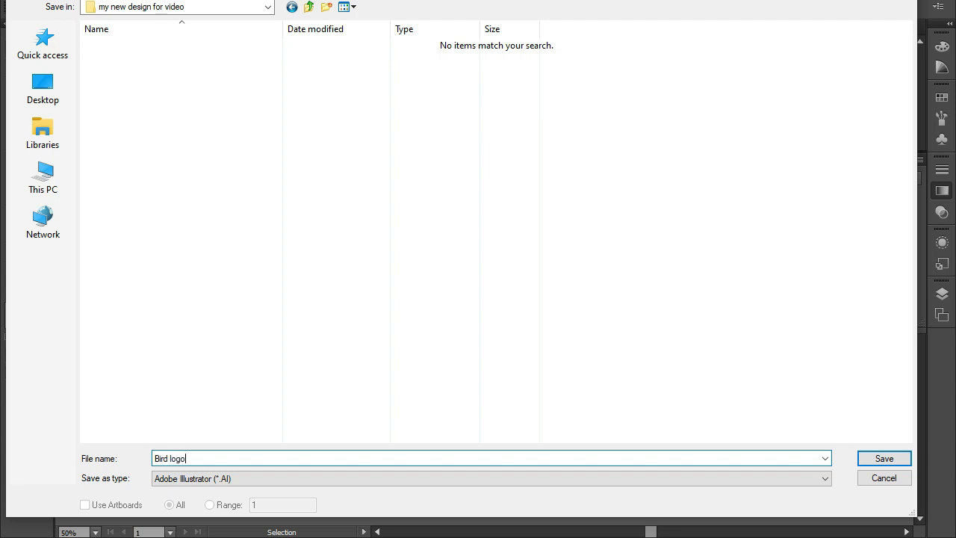
{"action": "type", "text": "rd logo"}
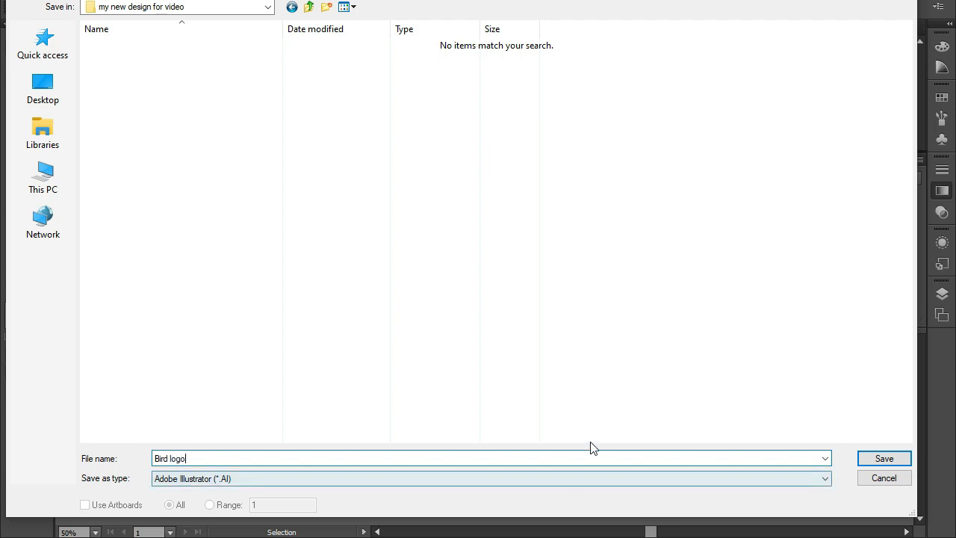
{"action": "left_click", "coordinate": [884, 458]}
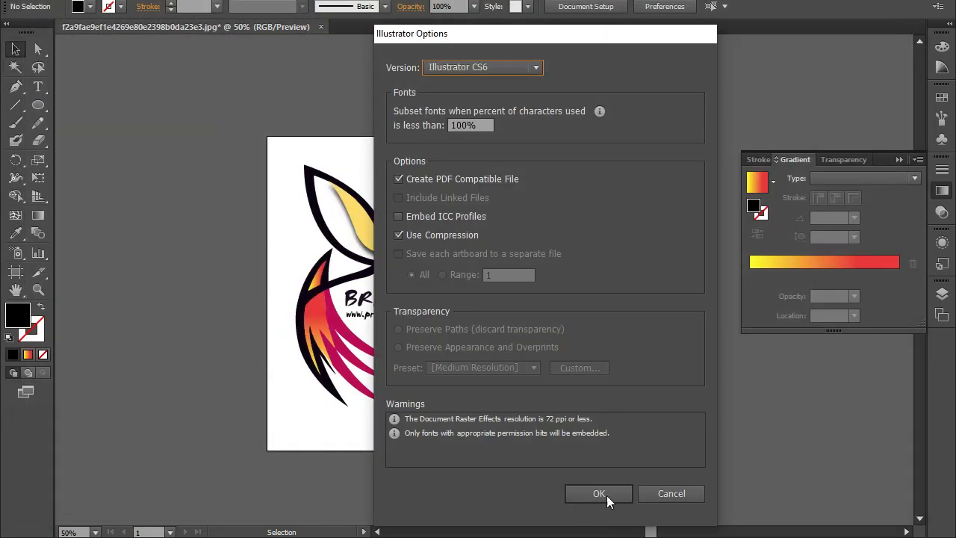
{"action": "left_click", "coordinate": [601, 494]}
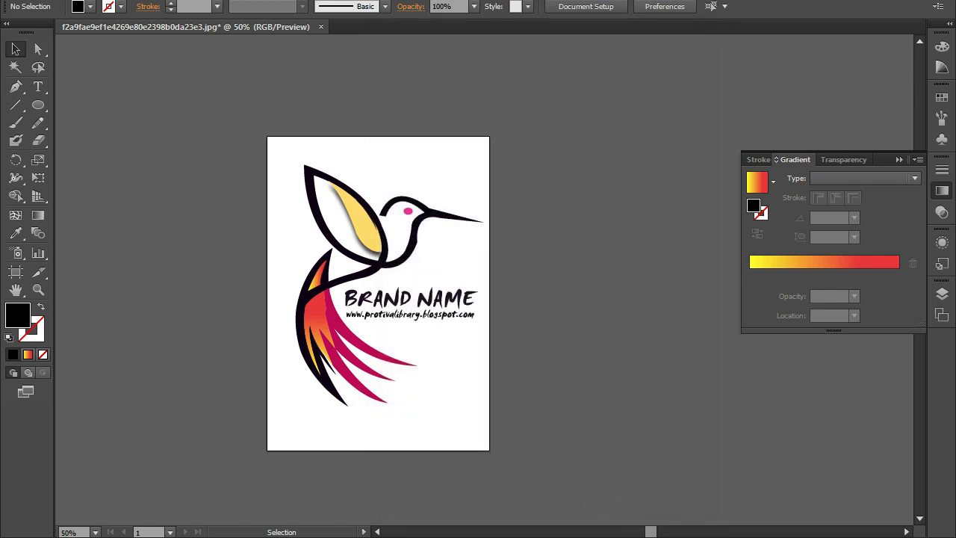
Export the logo for web as a low-quality 595 x 842 px JPEG named Bird-logo in the amazing wallpaper folder
{"action": "key", "text": "alt+f"}
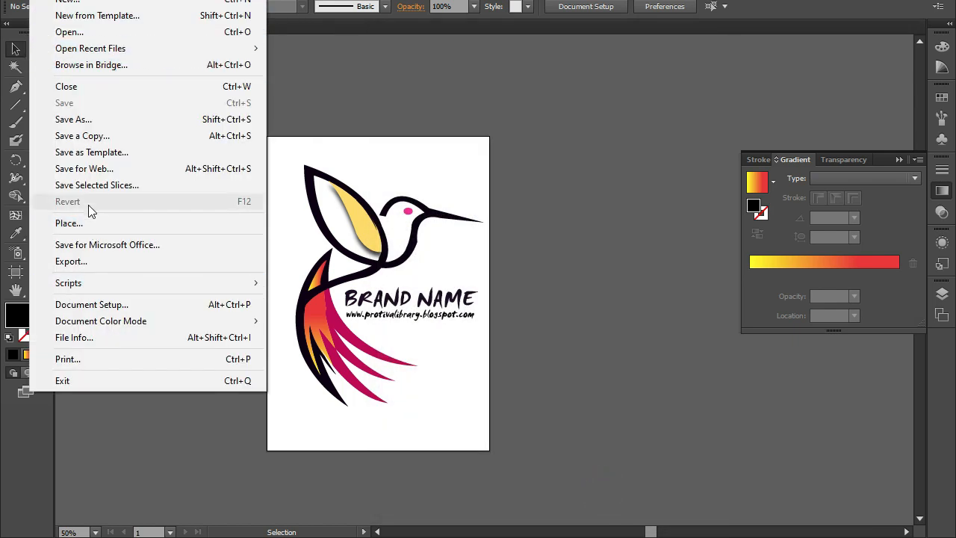
{"action": "left_click", "coordinate": [84, 167]}
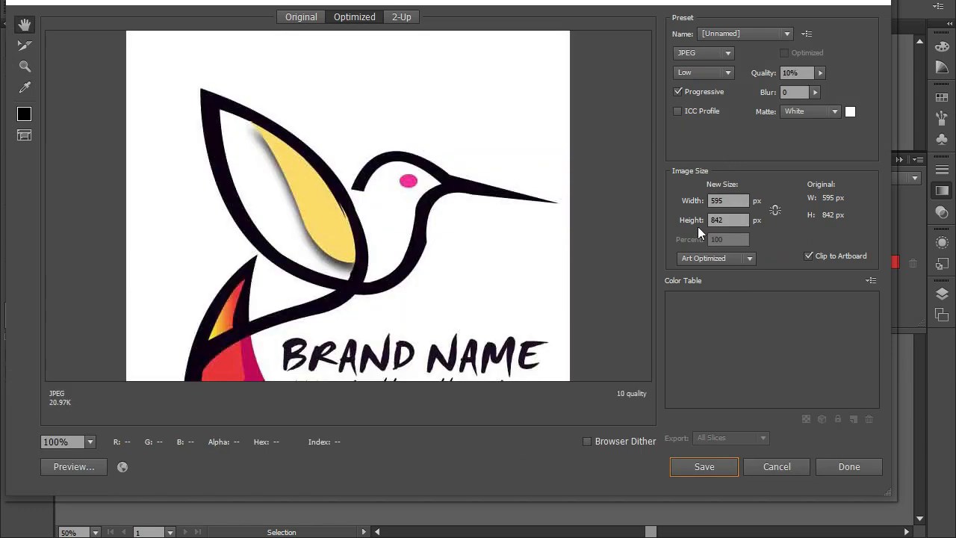
{"action": "left_click", "coordinate": [704, 466]}
{"action": "key", "text": "Return"}
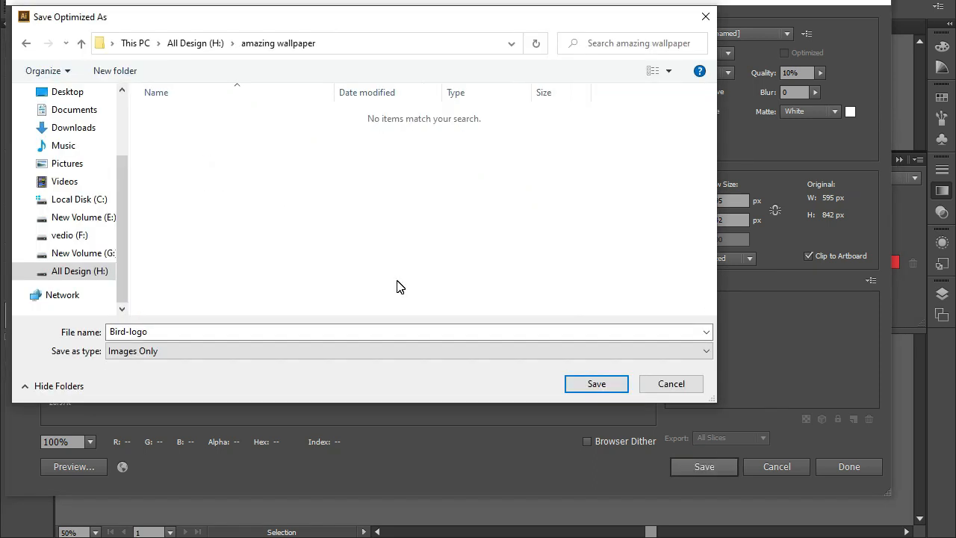
{"action": "left_click", "coordinate": [596, 383]}
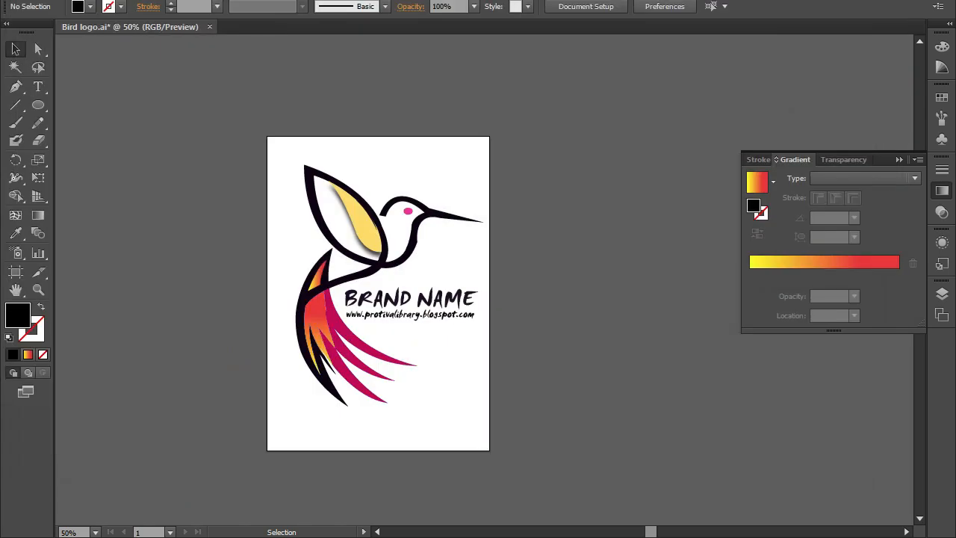
Switch to Blogger in Chrome, create a new post on the AMAZING WALLPAPER blog and start uploading an image from the computer
{"action": "key", "text": "super+d"}
{"action": "mouse_move", "coordinate": [527, 537]}
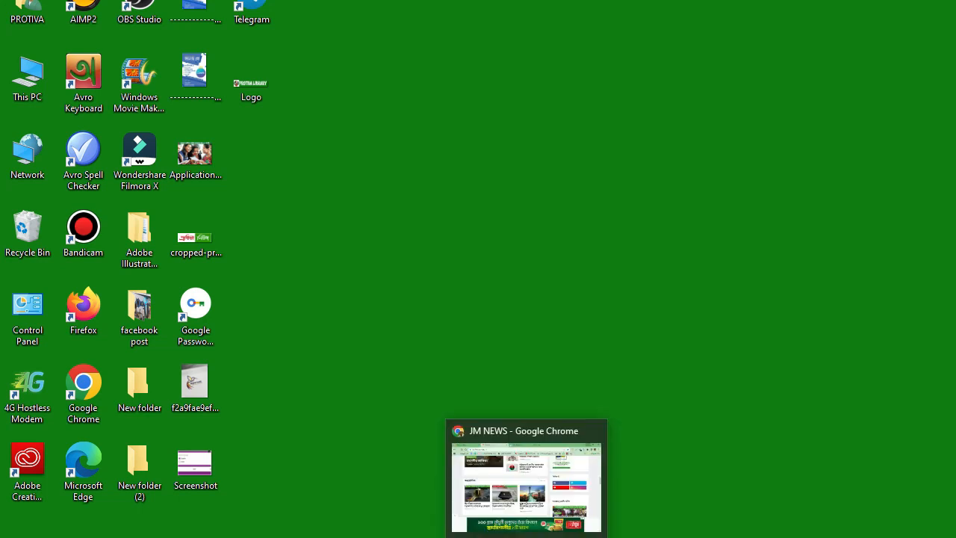
{"action": "left_click", "coordinate": [527, 537]}
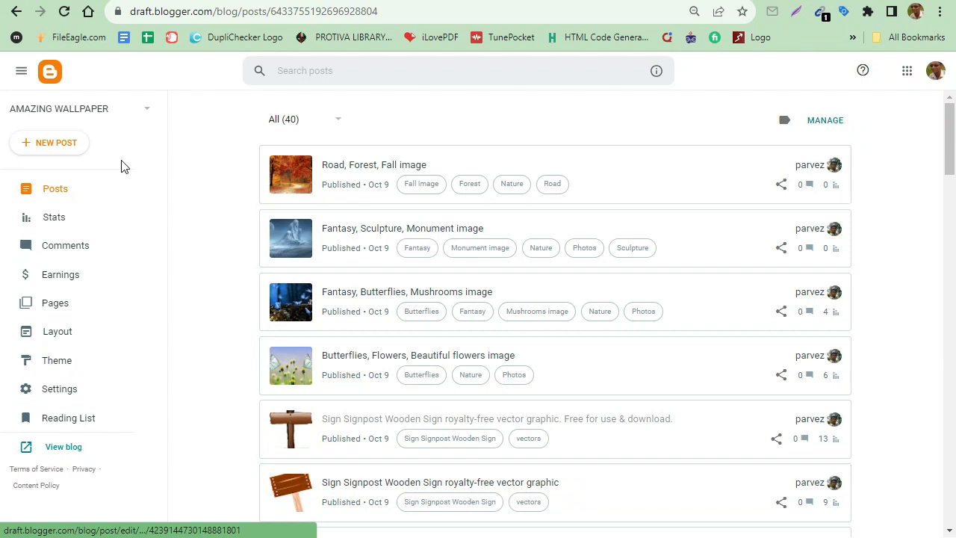
{"action": "left_click", "coordinate": [32, 143]}
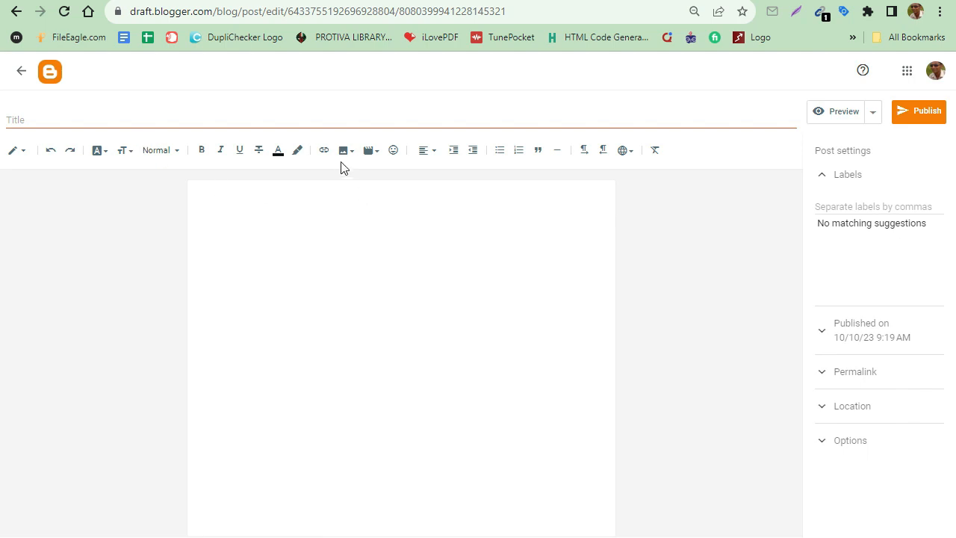
{"action": "left_click", "coordinate": [350, 151]}
{"action": "left_click", "coordinate": [405, 181]}
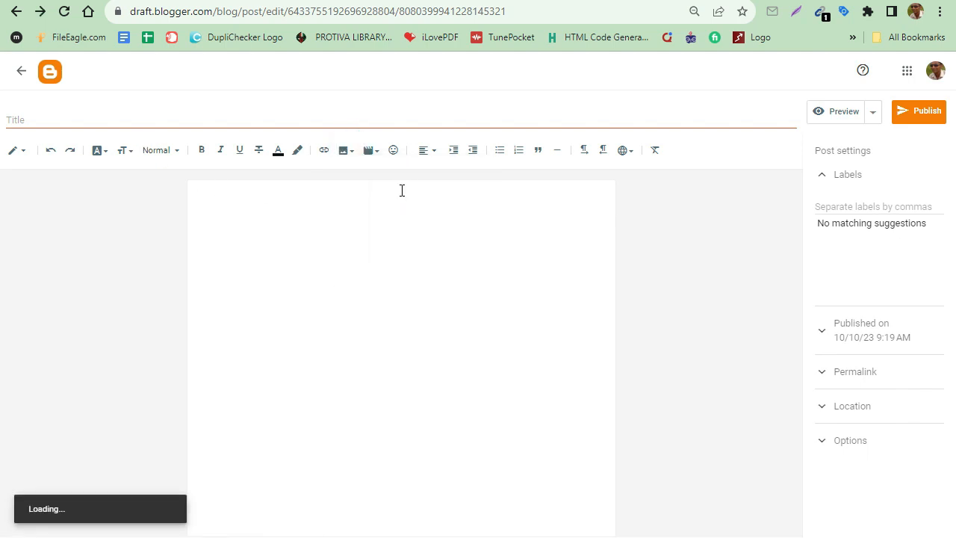
{"action": "left_click", "coordinate": [219, 181]}
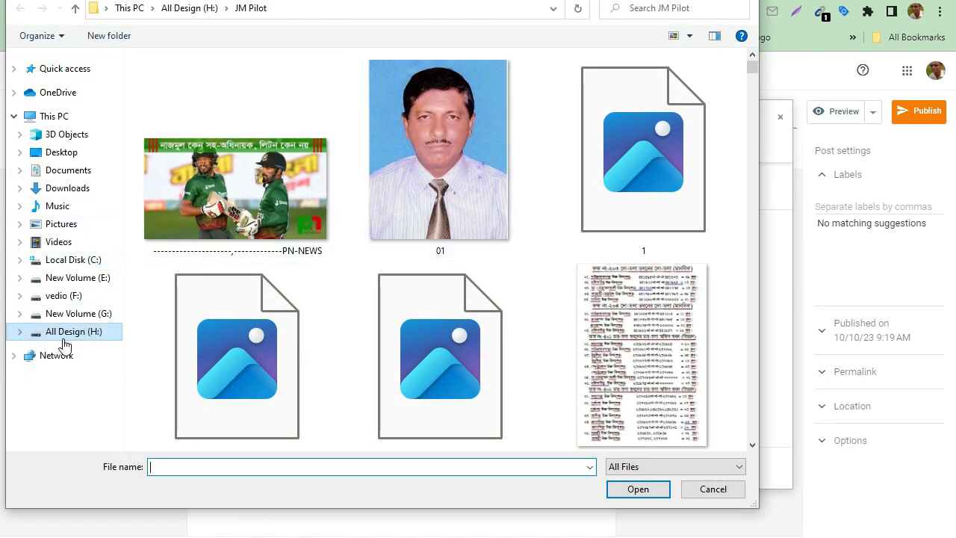
Look for the exported logo image in H: > all design > my new design for video, and cancel the file selection
{"action": "left_click", "coordinate": [63, 331]}
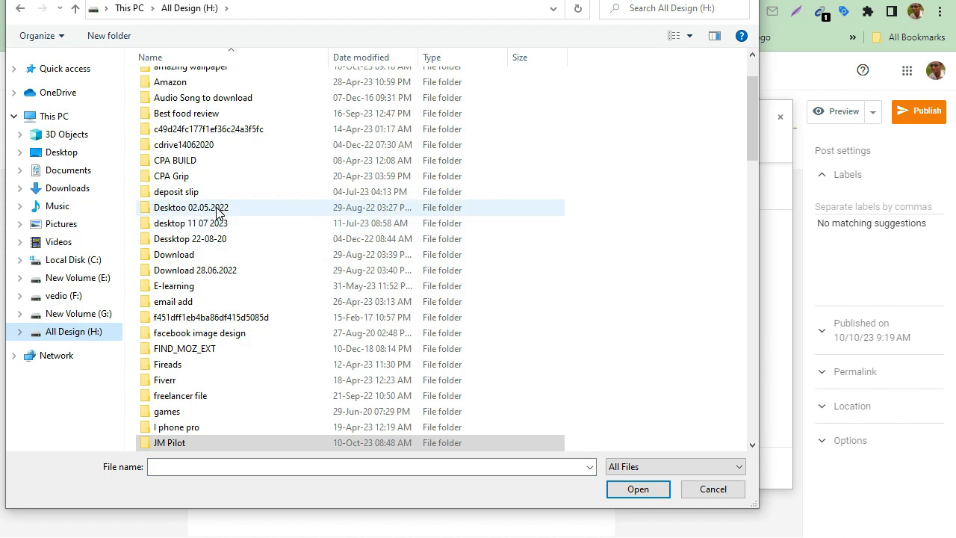
{"action": "scroll", "coordinate": [216, 211], "scroll_direction": "up", "scroll_amount": 2}
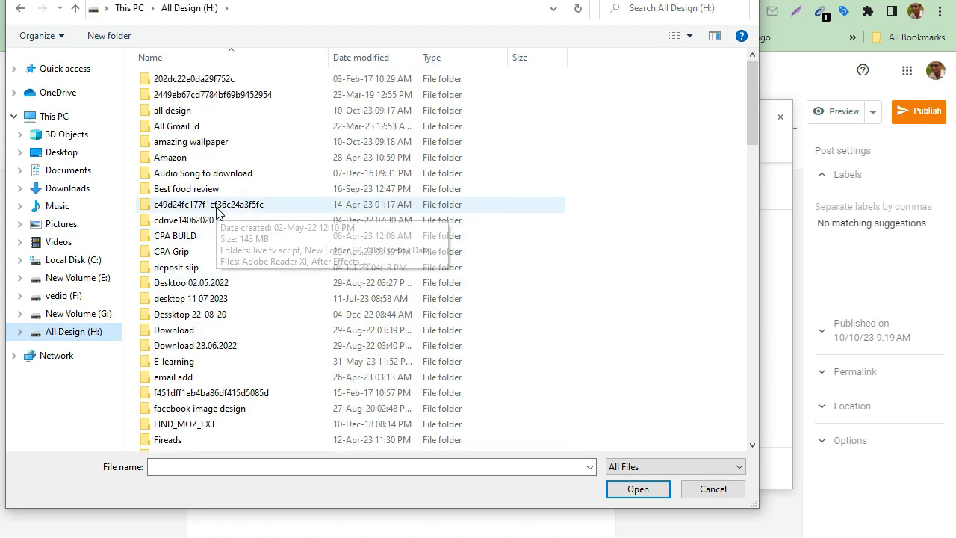
{"action": "double_click", "coordinate": [177, 112]}
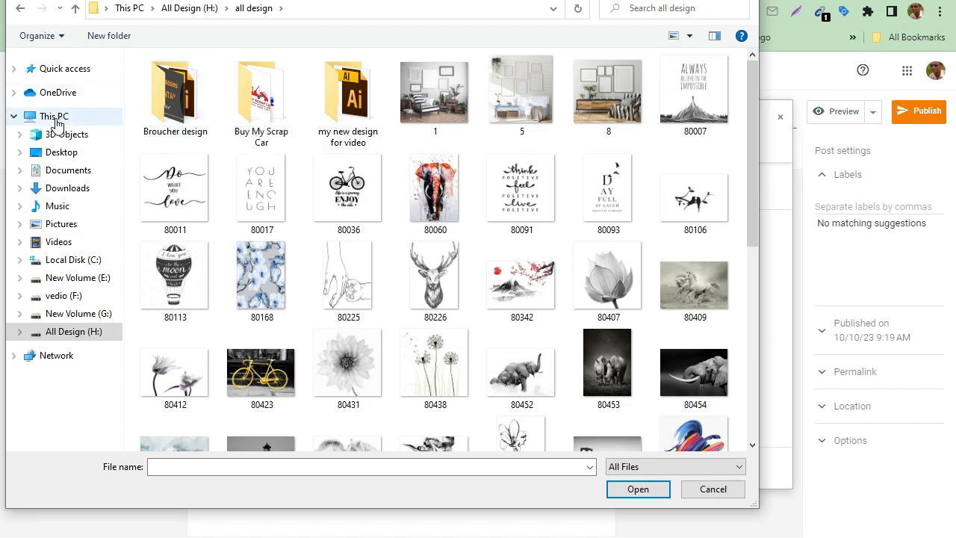
{"action": "left_click", "coordinate": [73, 332]}
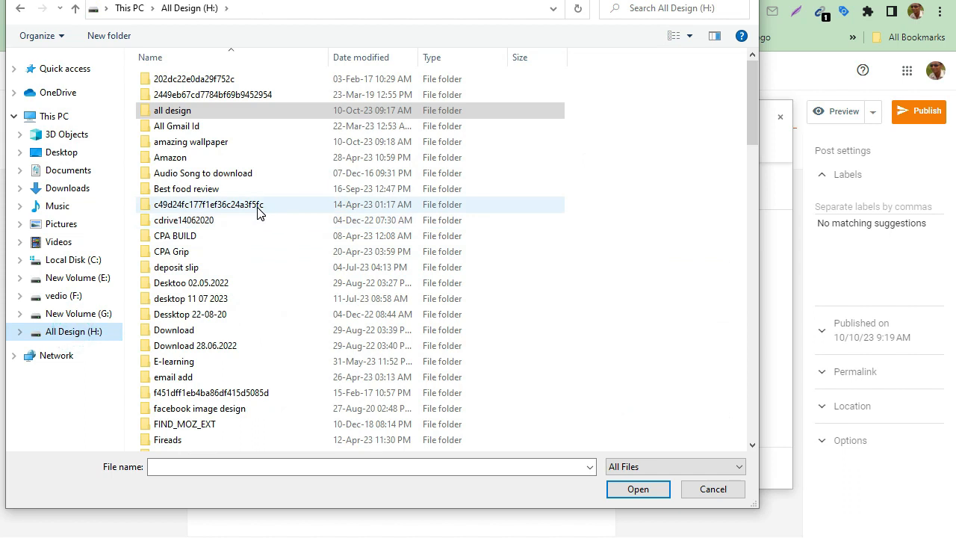
{"action": "double_click", "coordinate": [186, 110]}
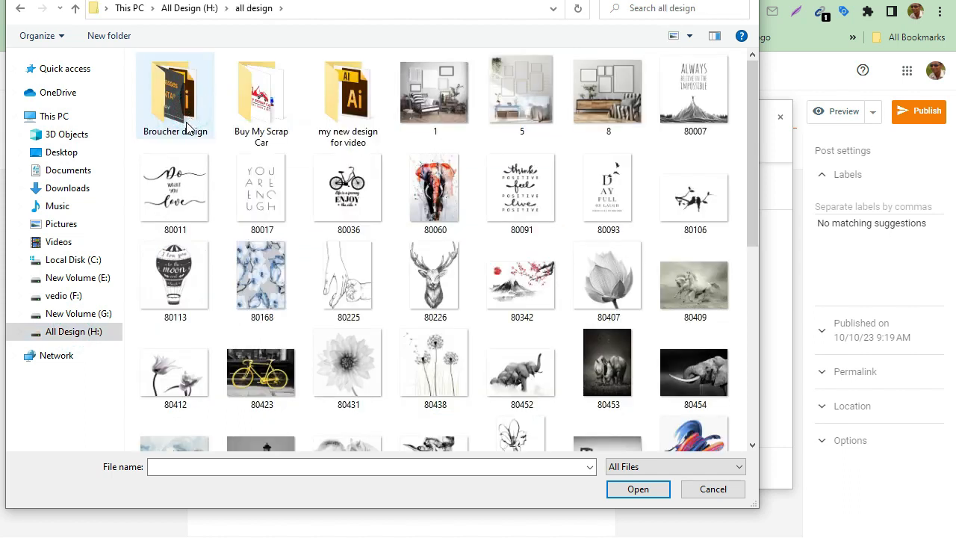
{"action": "double_click", "coordinate": [340, 101]}
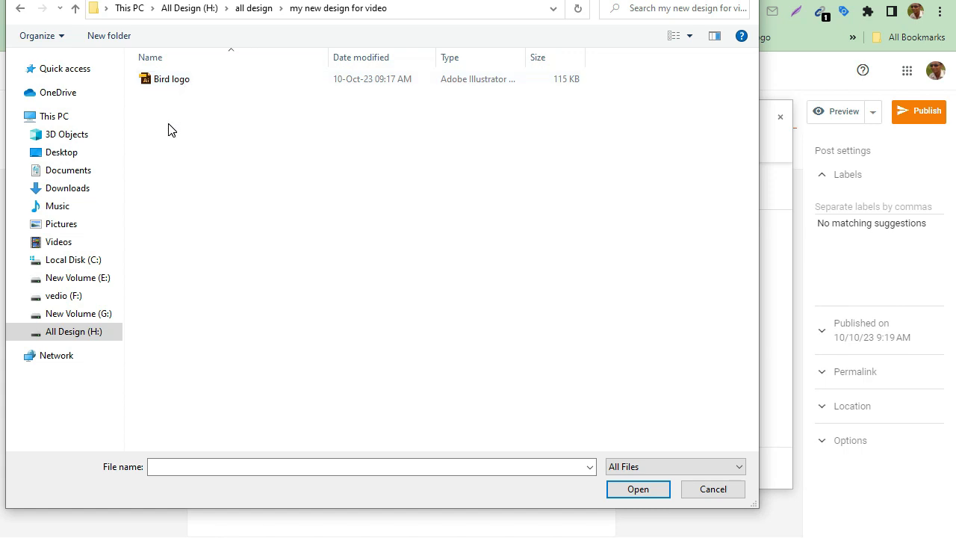
{"action": "left_click", "coordinate": [713, 489]}
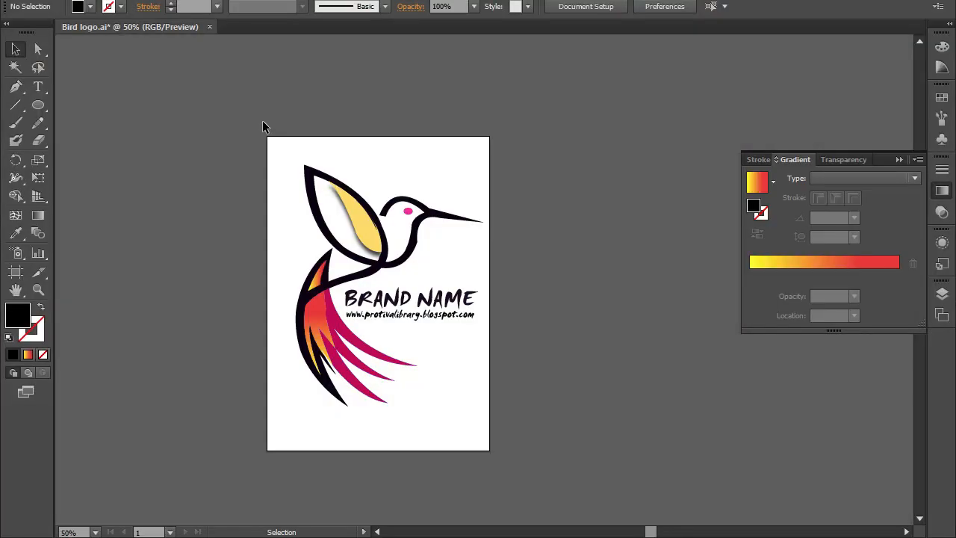
Reopen the logo's web export to check which folder holds the exported Bird-logo, and cancel without saving again
{"action": "left_click", "coordinate": [44, 1]}
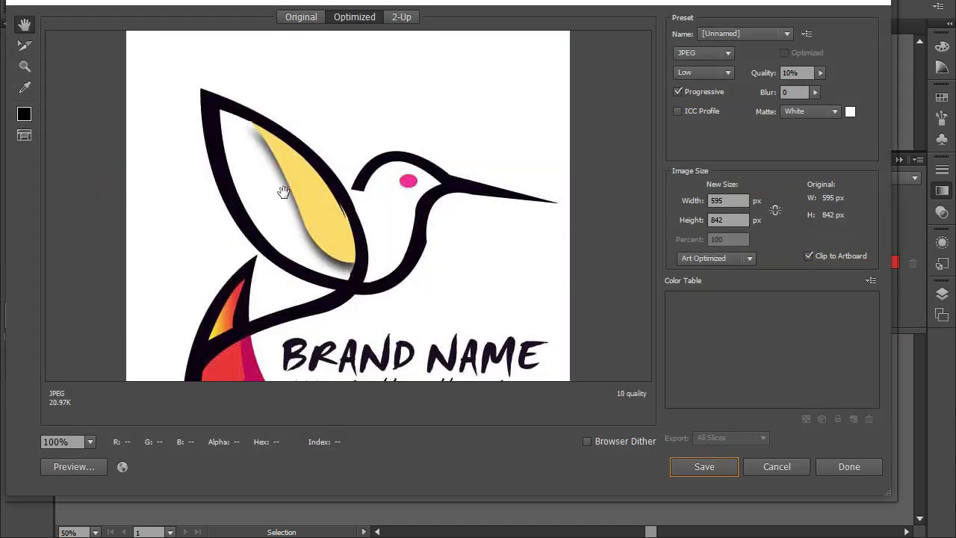
{"action": "left_click", "coordinate": [687, 466]}
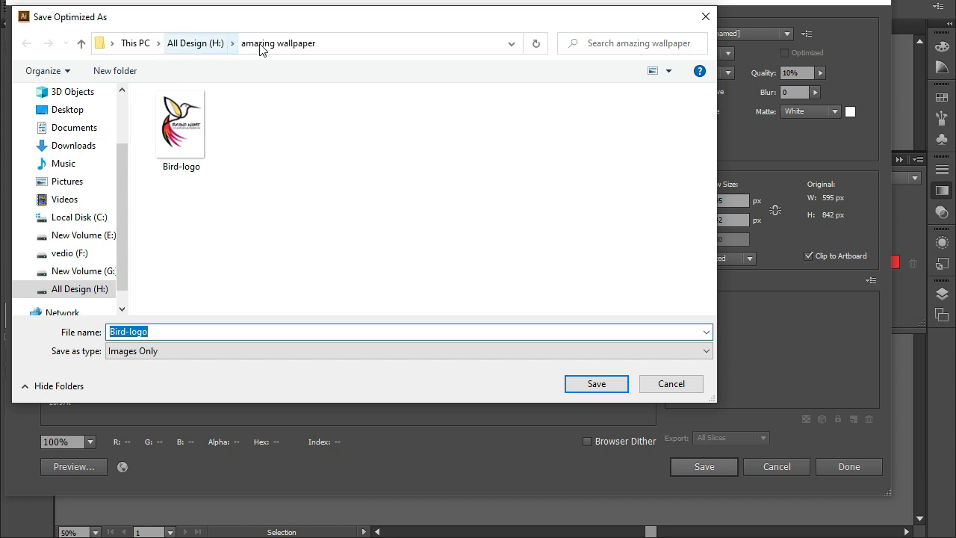
{"action": "left_click", "coordinate": [670, 384]}
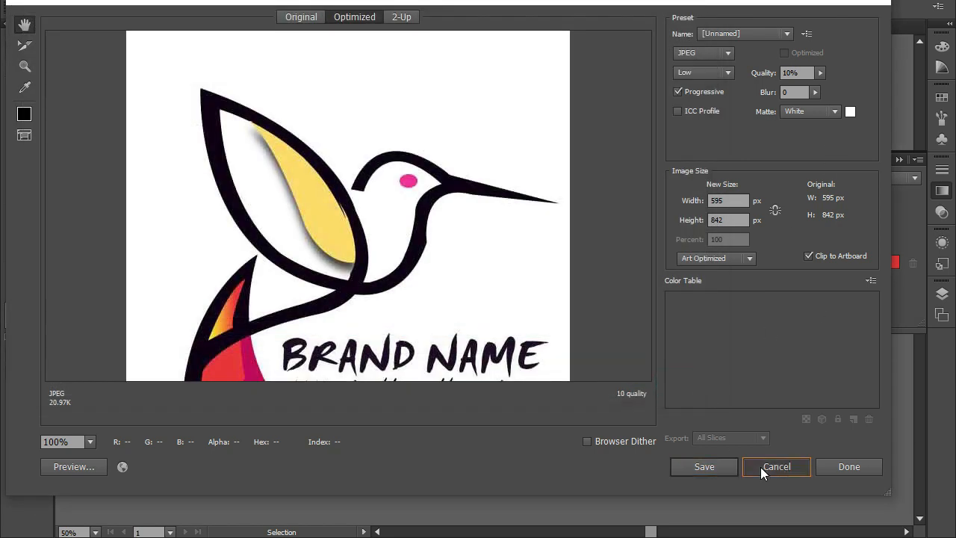
{"action": "left_click", "coordinate": [762, 467]}
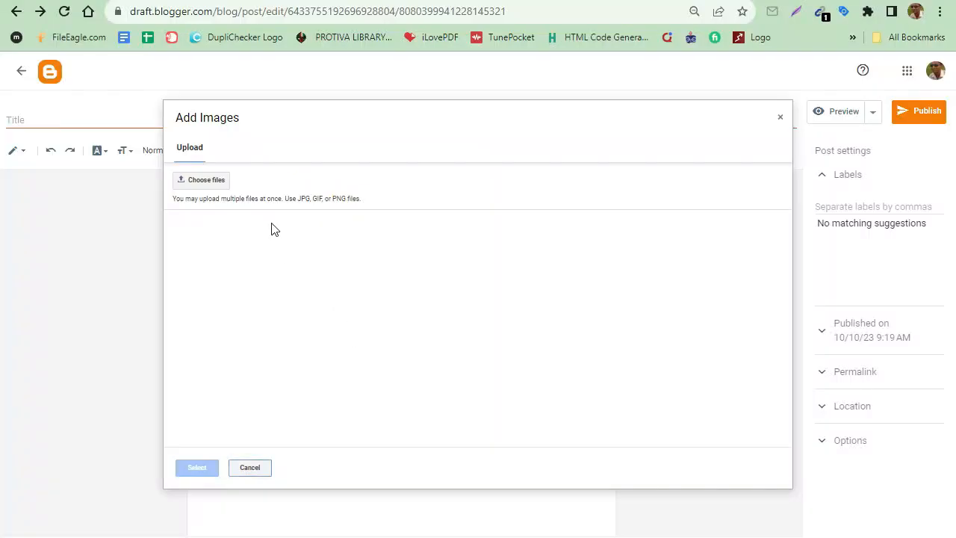
Upload Bird-logo from the amazing wallpaper folder on All Design (H:) and insert it into the Blogger post
{"action": "left_click", "coordinate": [201, 181]}
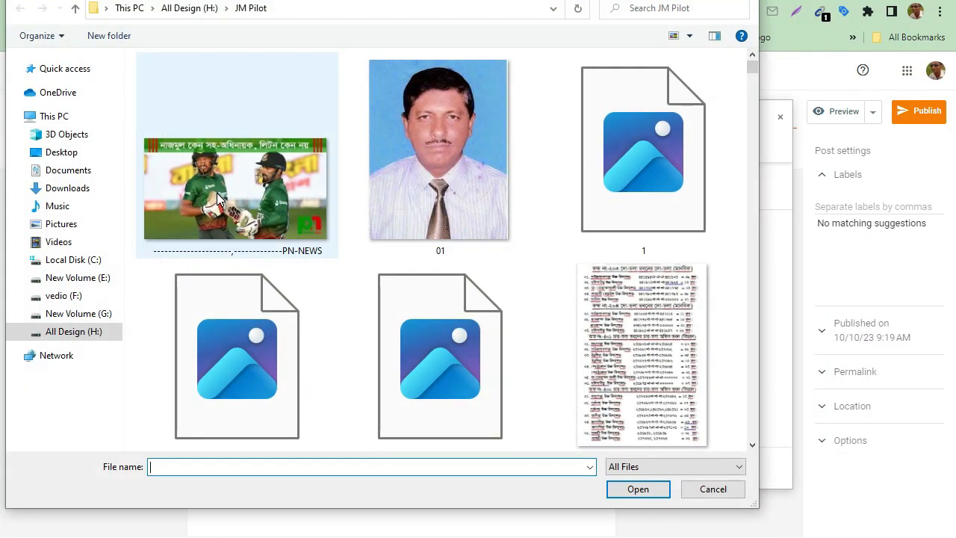
{"action": "left_click", "coordinate": [60, 334]}
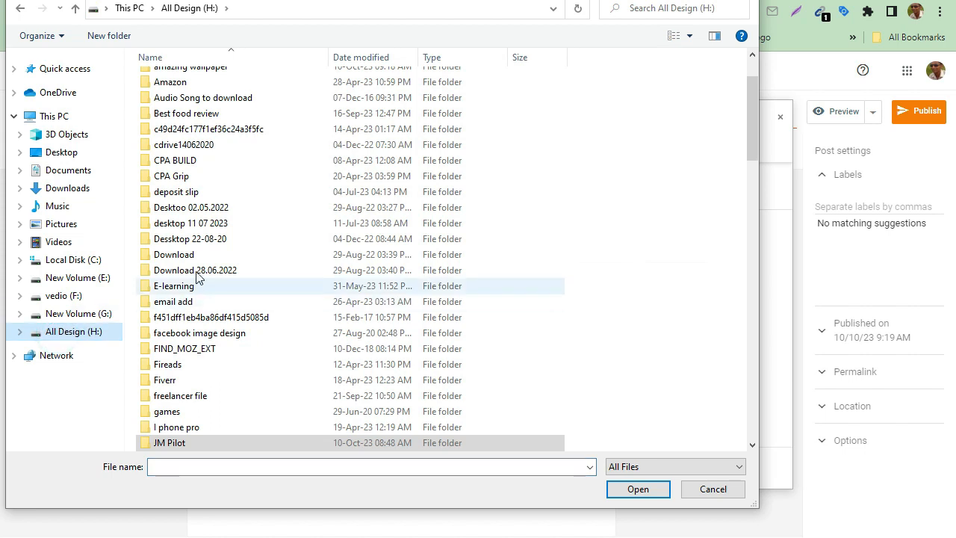
{"action": "scroll", "coordinate": [193, 121], "scroll_direction": "up", "scroll_amount": 2}
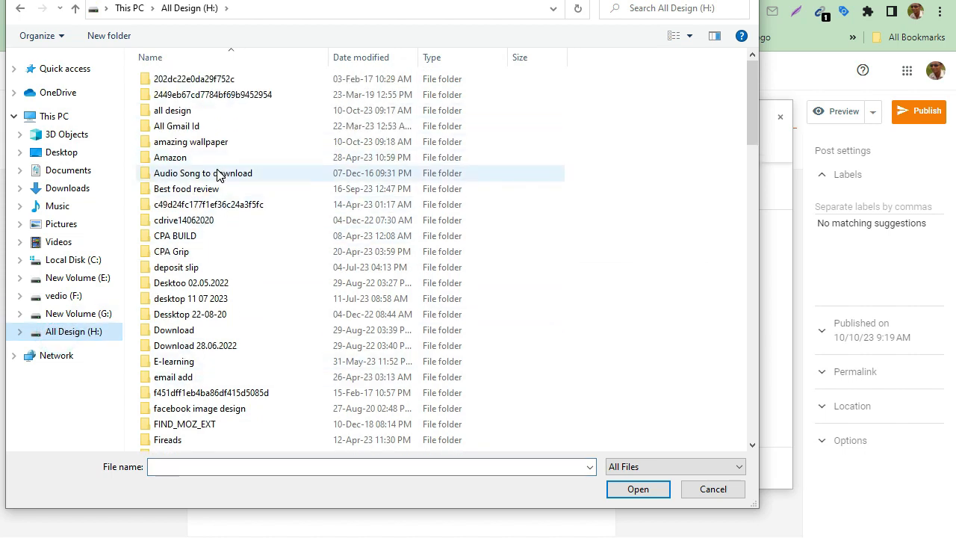
{"action": "double_click", "coordinate": [187, 141]}
{"action": "left_click", "coordinate": [183, 127]}
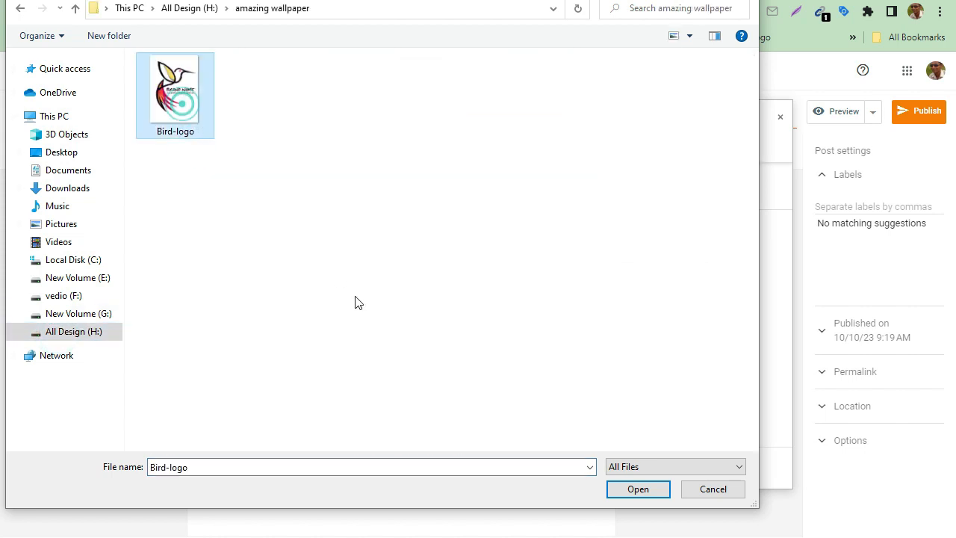
{"action": "left_click", "coordinate": [642, 488]}
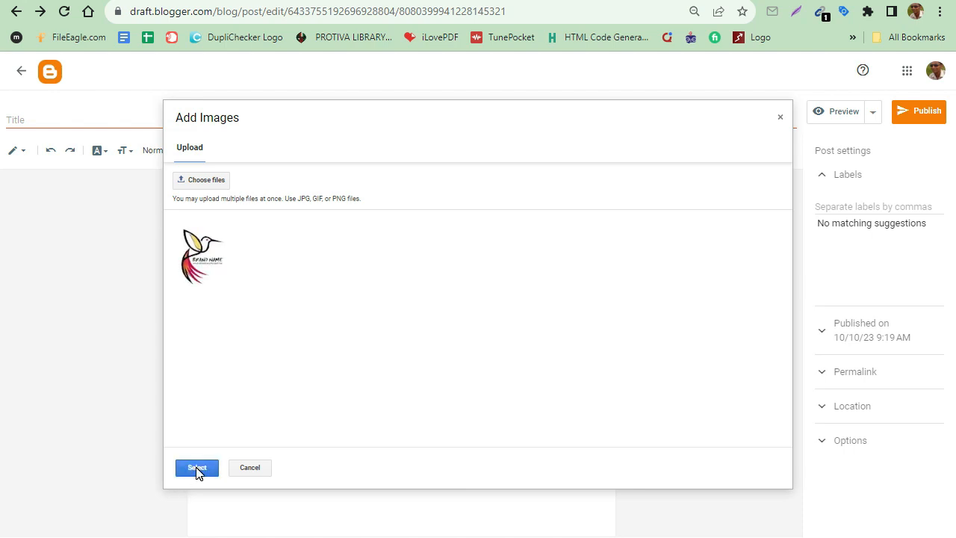
{"action": "left_click", "coordinate": [196, 468]}
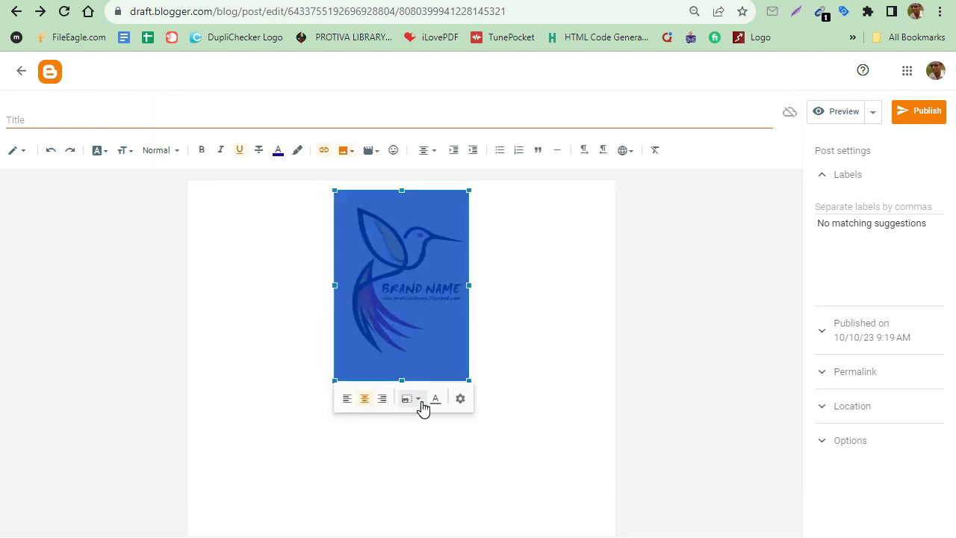
Enlarge the inserted logo image and add the text "Bird Logo" below it
{"action": "left_click", "coordinate": [419, 401]}
{"action": "left_click", "coordinate": [396, 481]}
{"action": "scroll", "coordinate": [321, 470], "scroll_direction": "down", "scroll_amount": 2}
{"action": "left_click", "coordinate": [286, 521]}
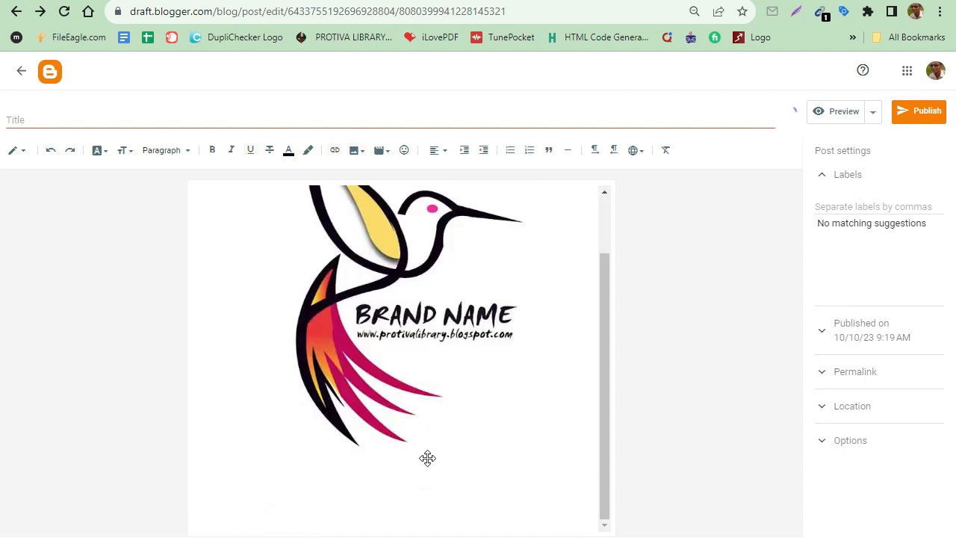
{"action": "type", "text": "Bird Logo"}
Set the font size of the "Bird Logo" text below the image to Large
{"action": "key", "text": "shift+Home"}
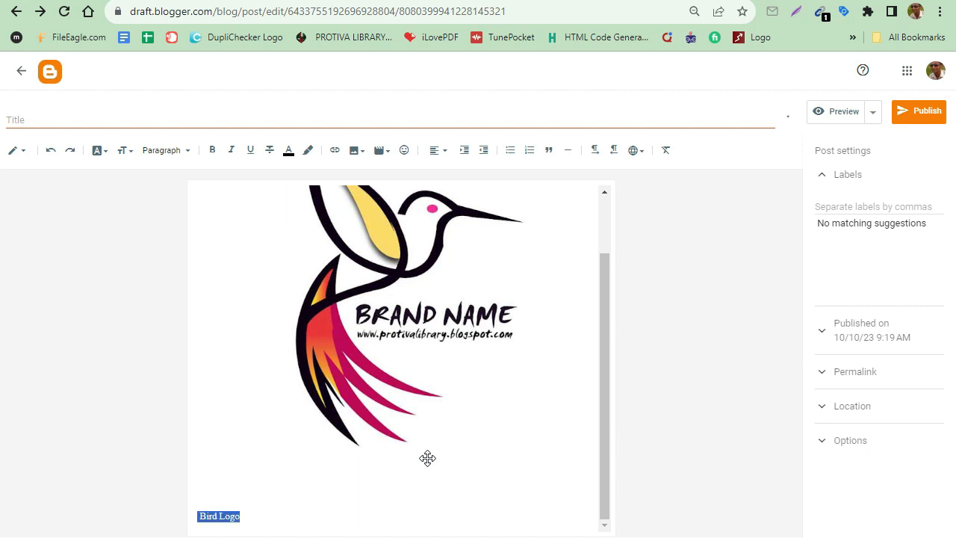
{"action": "left_click", "coordinate": [128, 153]}
{"action": "left_click", "coordinate": [132, 276]}
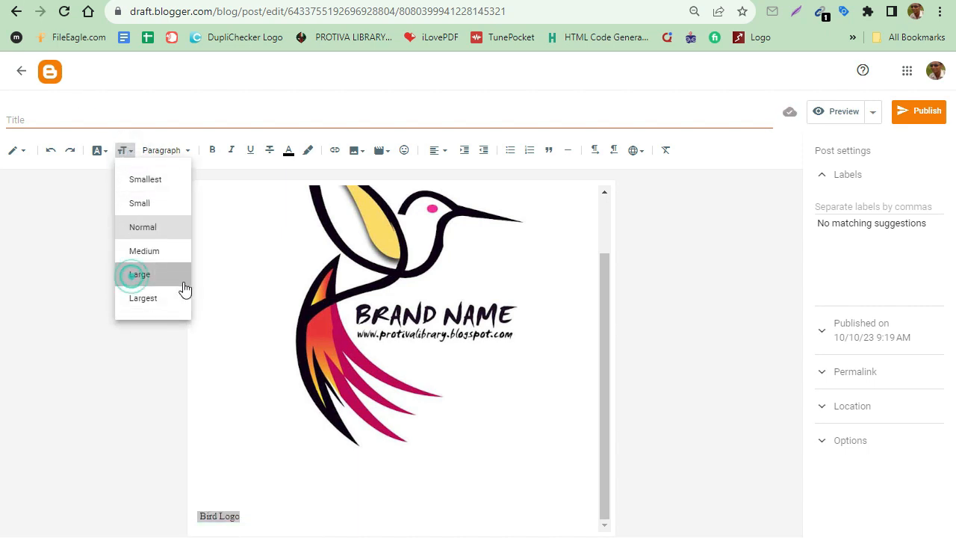
Copy the "Bird Logo" text from the post body into the post title
{"action": "left_click_drag", "start_coordinate": [271, 523], "coordinate": [132, 514]}
{"action": "key", "text": "ctrl+c"}
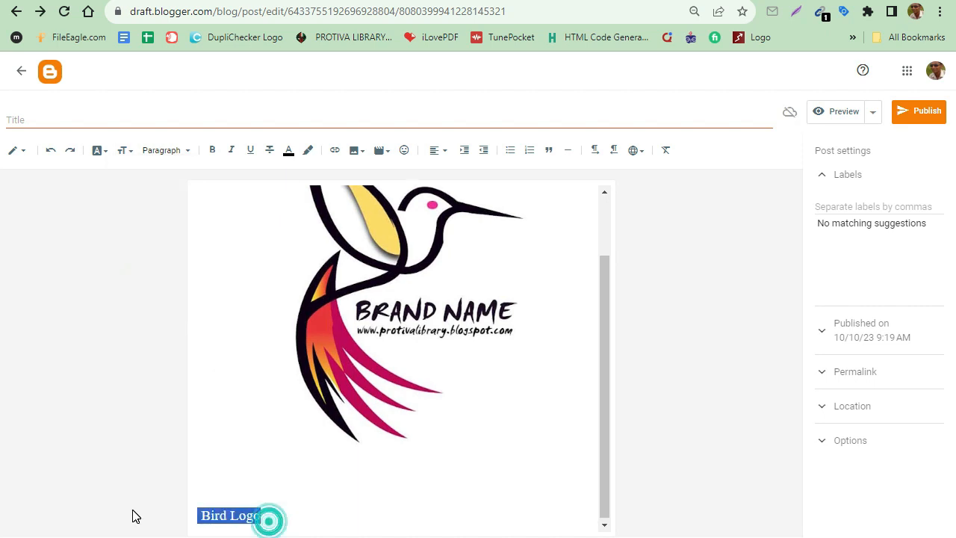
{"action": "left_click", "coordinate": [41, 119]}
{"action": "key", "text": "ctrl+v"}
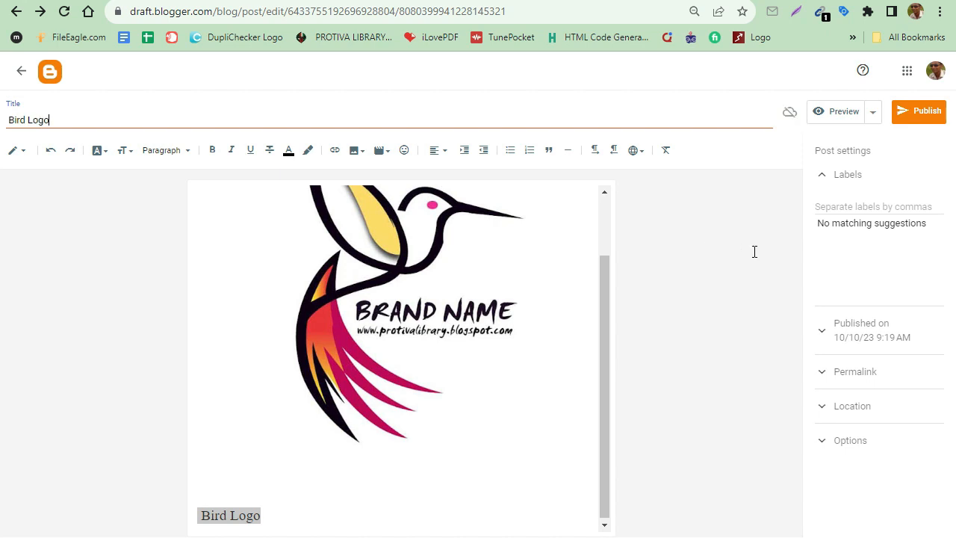
Add the labels Logo Design and bird logo to the post, and publish it
{"action": "left_click", "coordinate": [855, 206]}
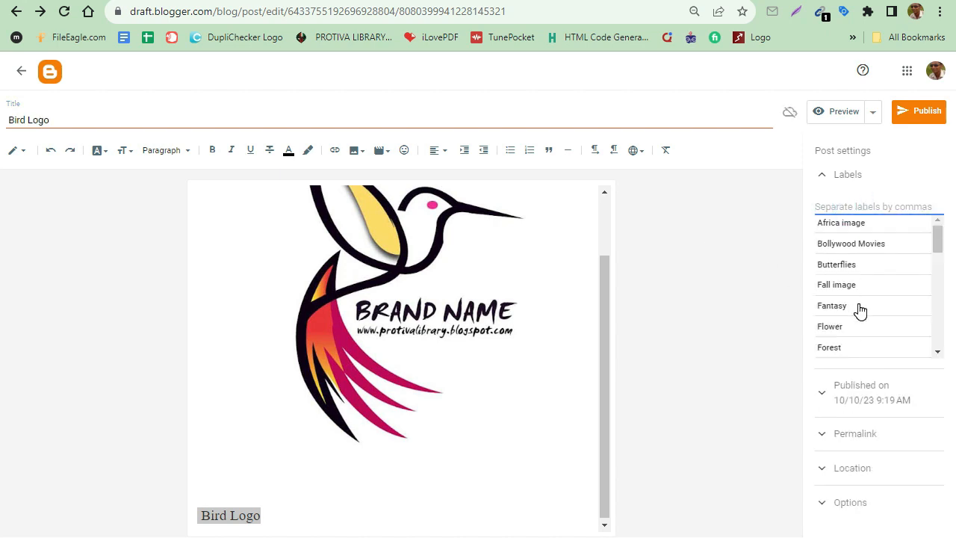
{"action": "scroll", "coordinate": [860, 312], "scroll_direction": "down", "scroll_amount": 1}
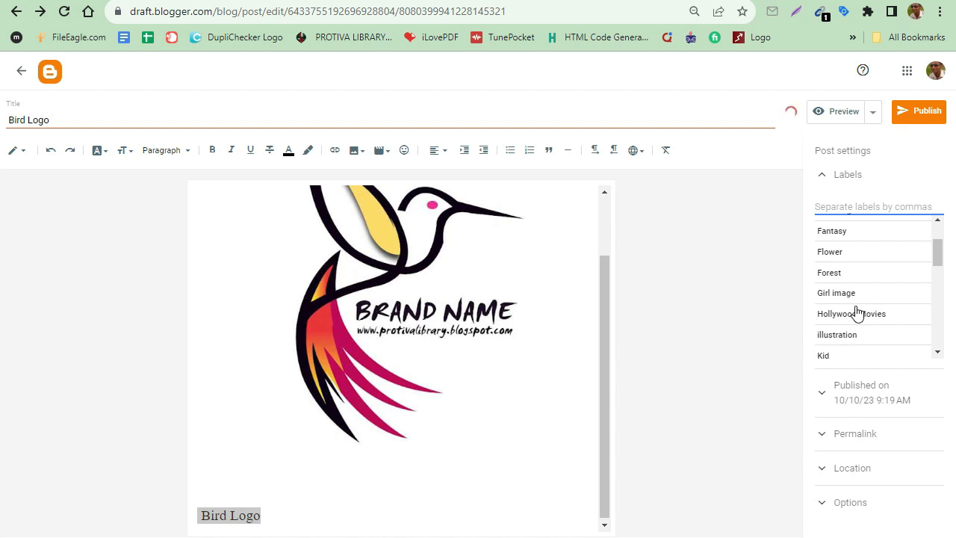
{"action": "type", "text": "l"}
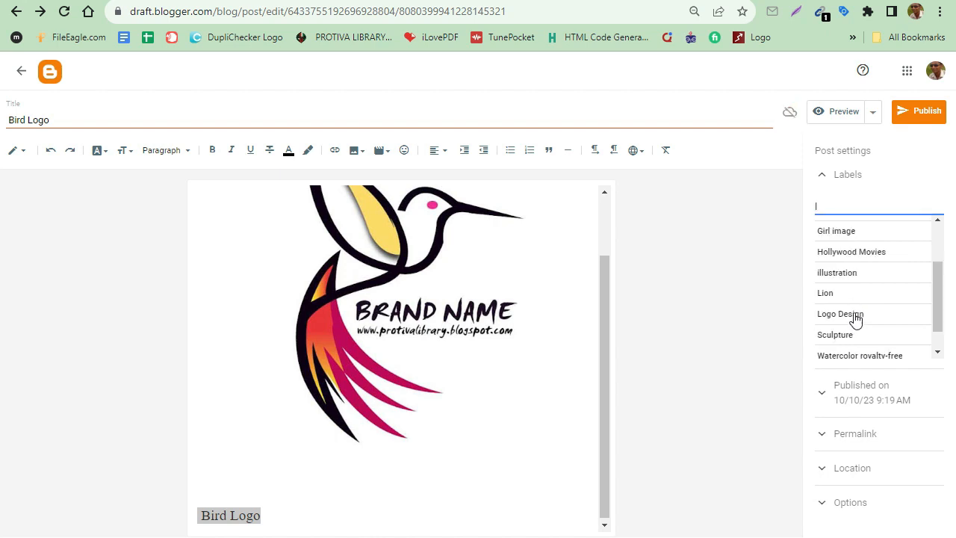
{"action": "left_click", "coordinate": [855, 313]}
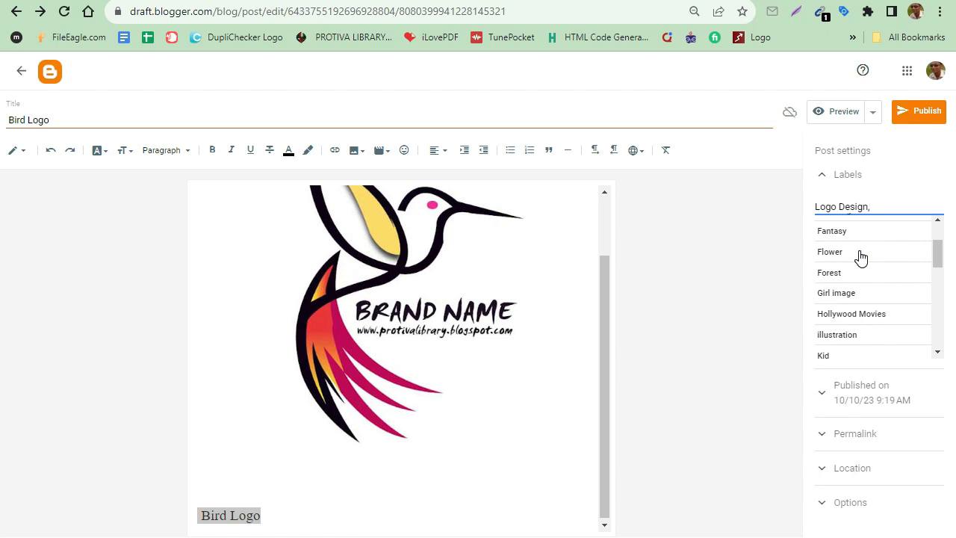
{"action": "type", "text": "bird logo"}
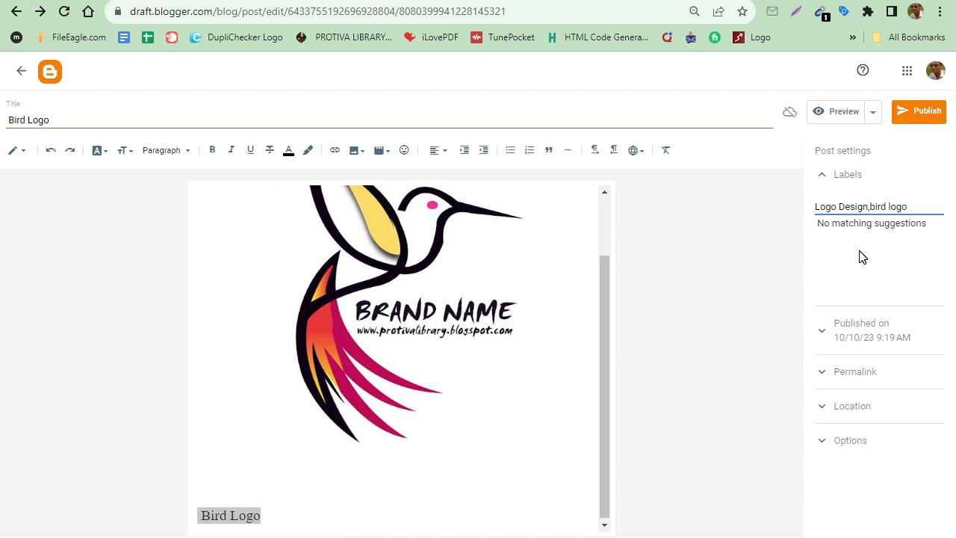
{"action": "left_click", "coordinate": [907, 109]}
{"action": "left_click", "coordinate": [532, 325]}
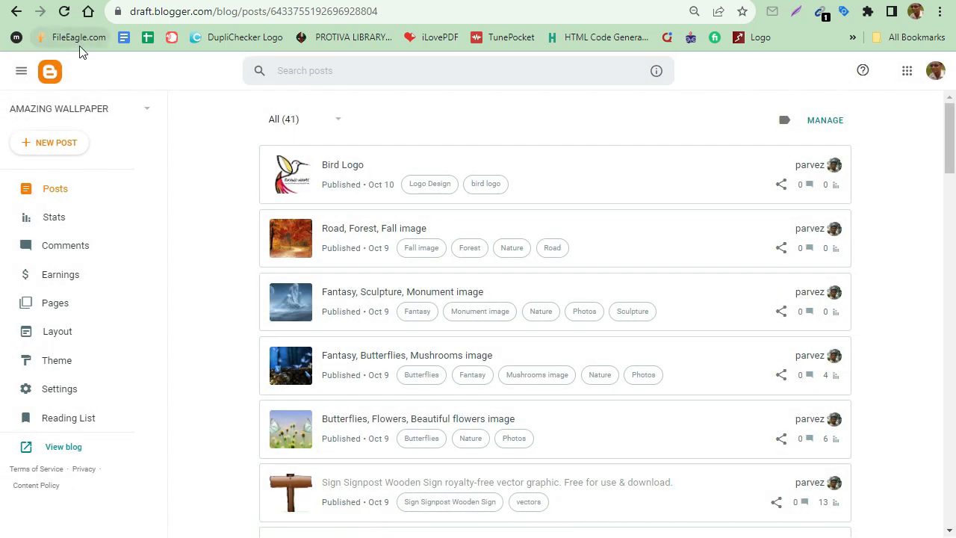
View the live blog and check the Bird Logo post on the home page and under Recent Posts
{"action": "left_click", "coordinate": [68, 446]}
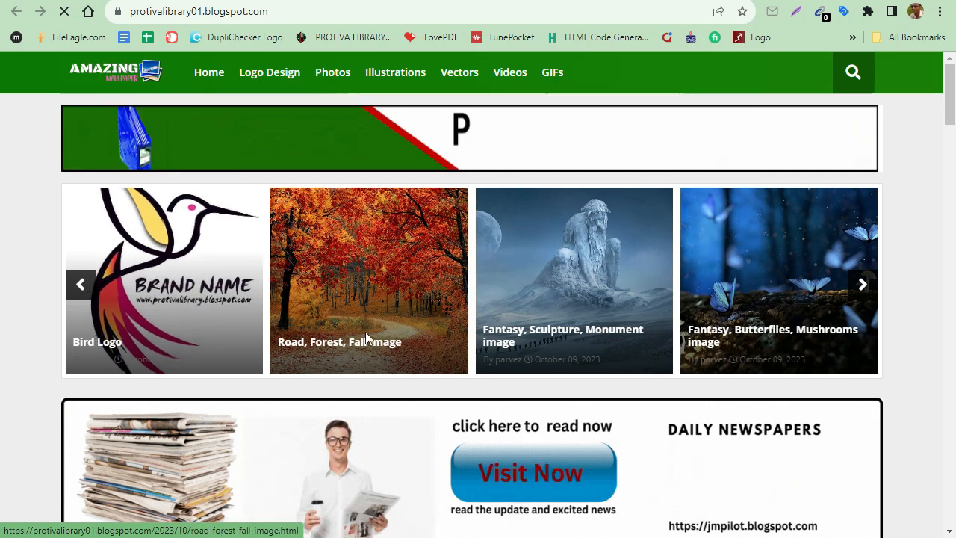
{"action": "scroll", "coordinate": [565, 287], "scroll_direction": "down", "scroll_amount": 8}
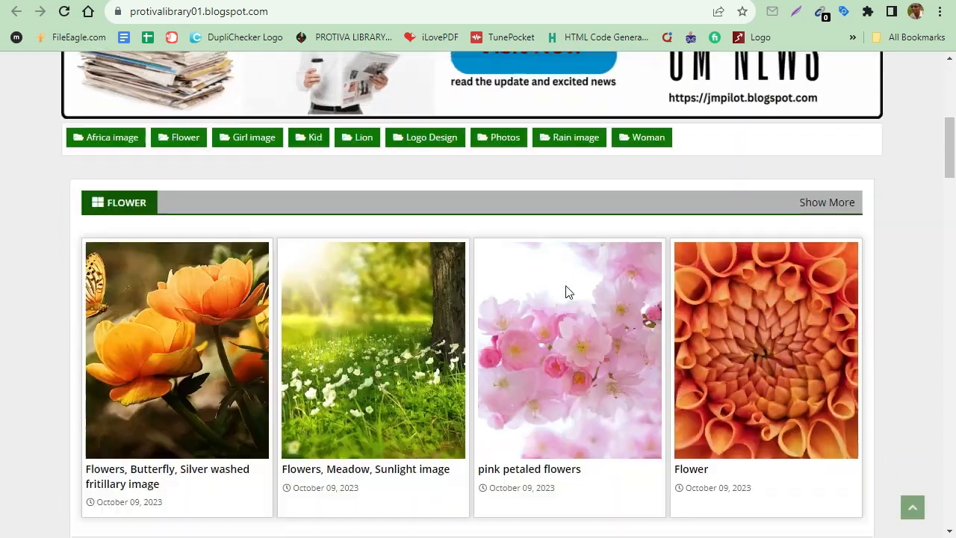
{"action": "scroll", "coordinate": [565, 291], "scroll_direction": "down", "scroll_amount": 13}
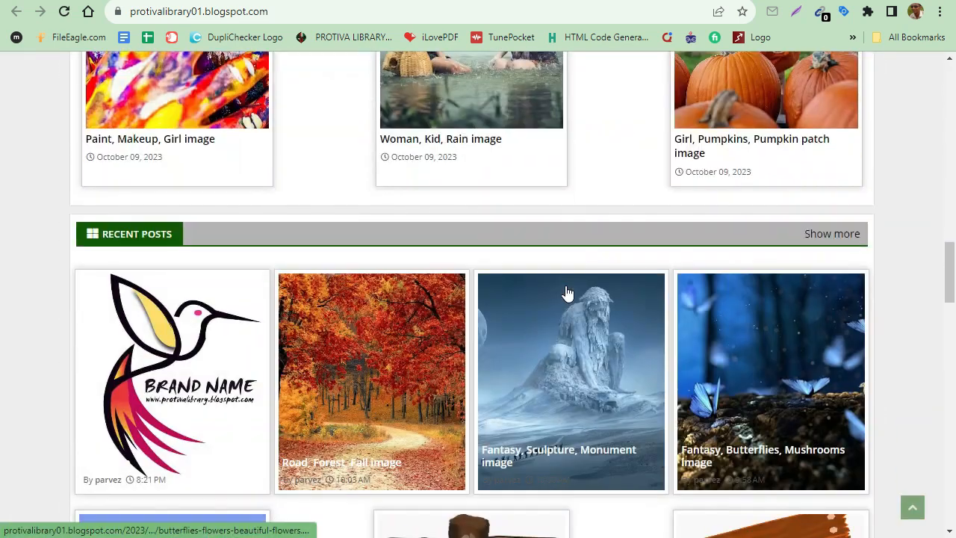